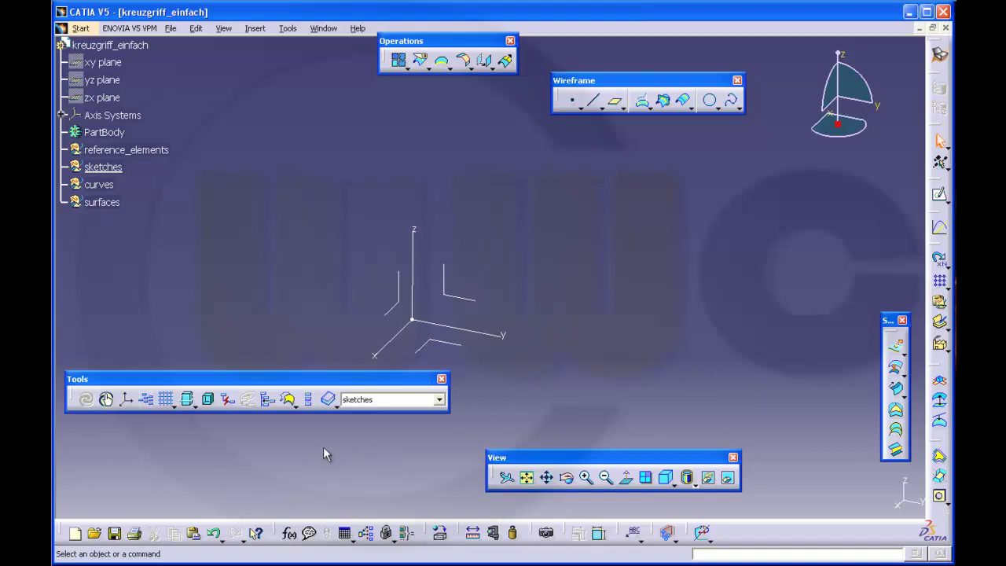
# Start Sketch.1 on the chosen plane, hide the sketch axes and centre the view.
pyautogui.click(938, 195)
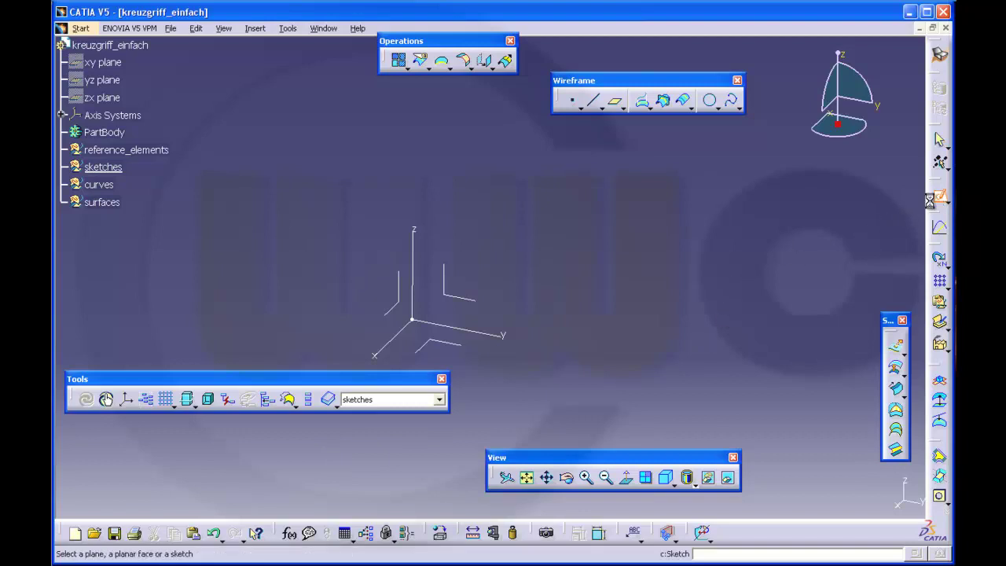
pyautogui.click(472, 299)
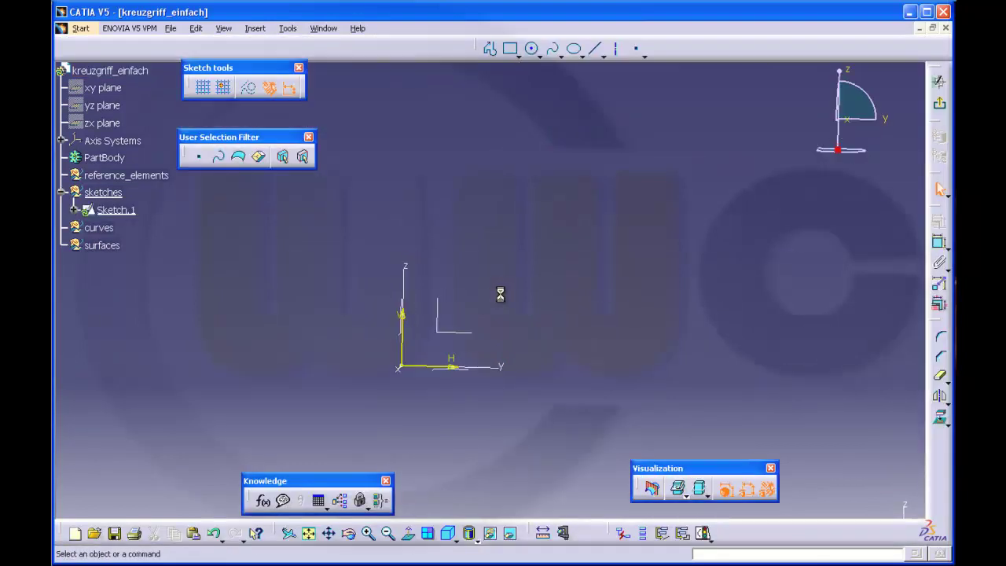
pyautogui.moveTo(386, 317); pyautogui.dragTo(366, 278)
pyautogui.moveTo(411, 335); pyautogui.dragTo(471, 367)
pyautogui.click(489, 534)
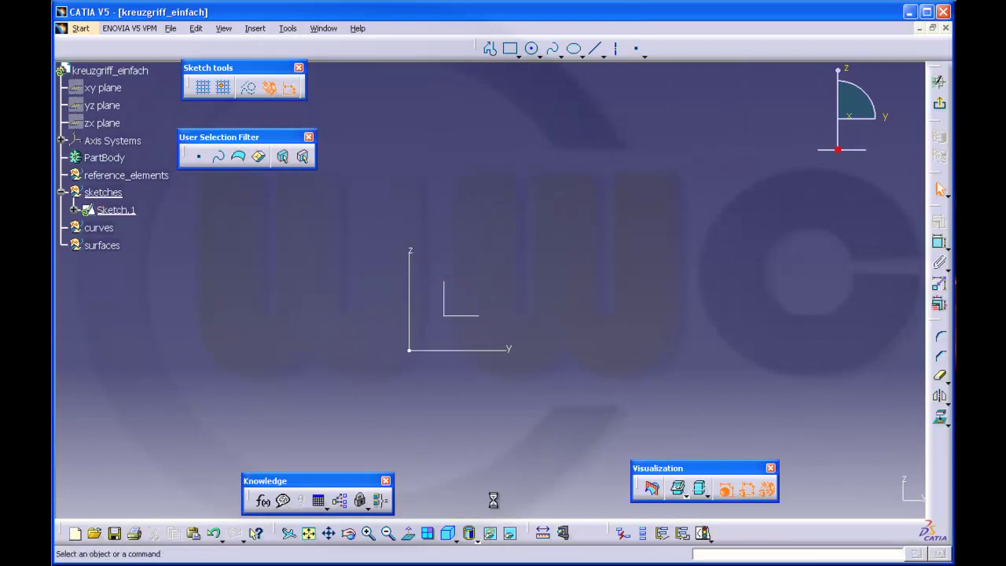
pyautogui.moveTo(510, 389)
pyautogui.mouseDown(button='middle')
pyautogui.moveTo(543, 360)
pyautogui.moveTo(597, 344)
pyautogui.mouseUp(button='middle')
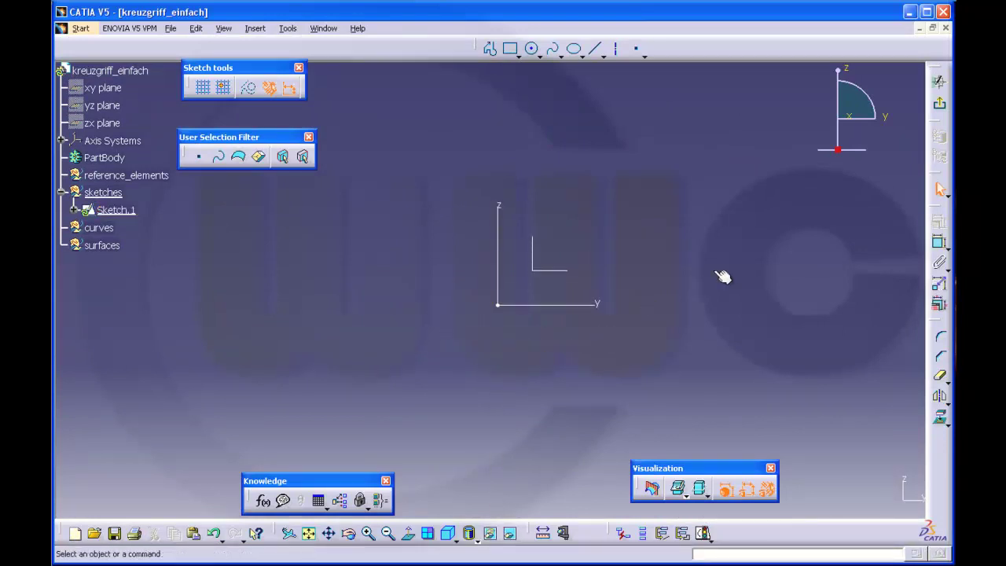
# Draw a large circle centred just below the origin.
pyautogui.click(533, 48)
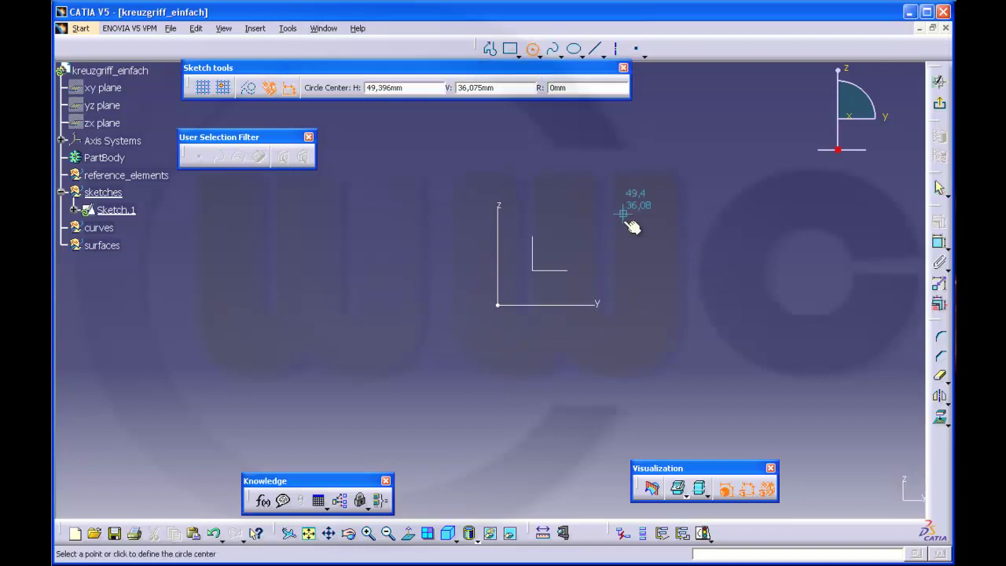
pyautogui.click(512, 352)
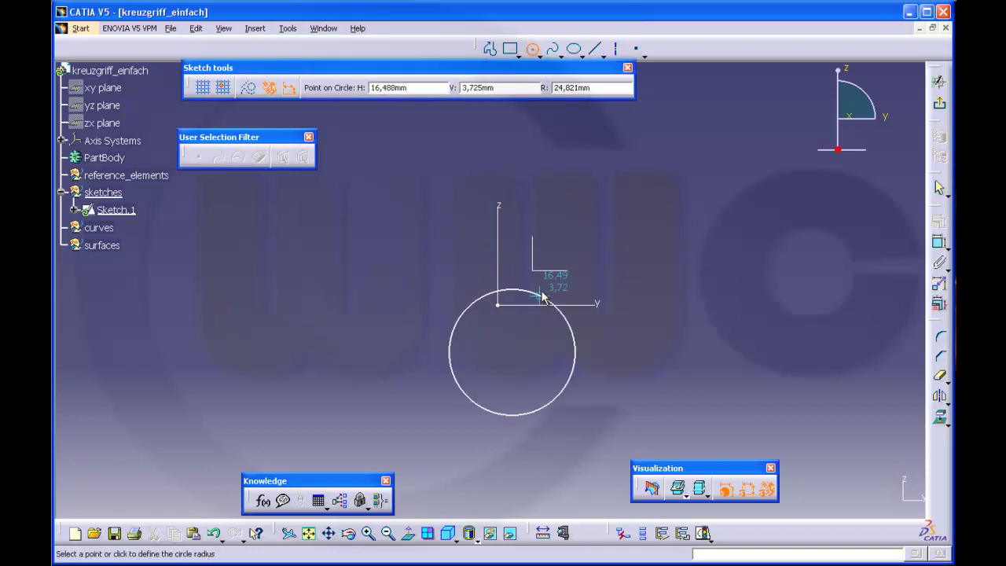
pyautogui.click(530, 219)
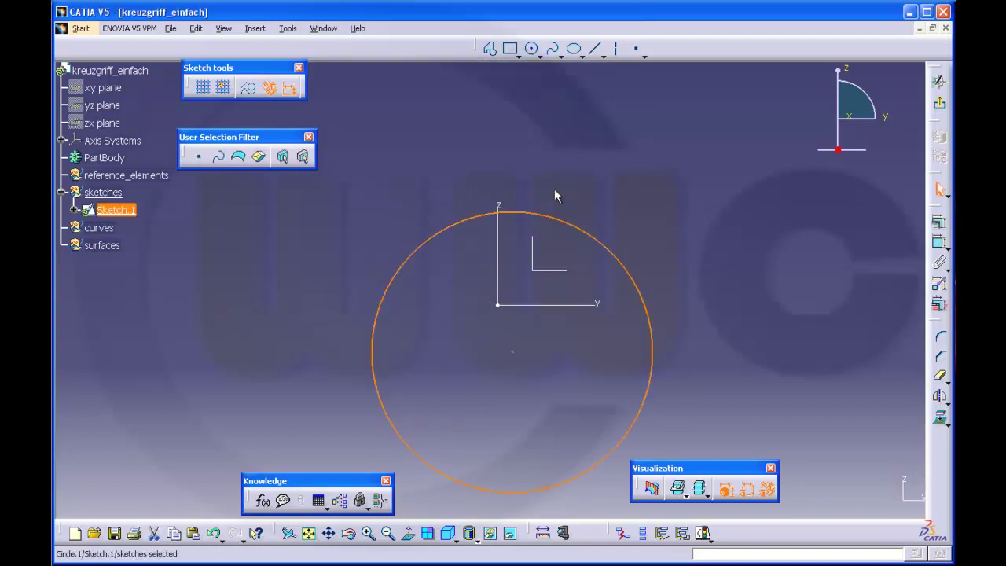
# Draw five lines: upper and lower horizontals, long and short verticals, and one slanted line.
pyautogui.click(597, 50)
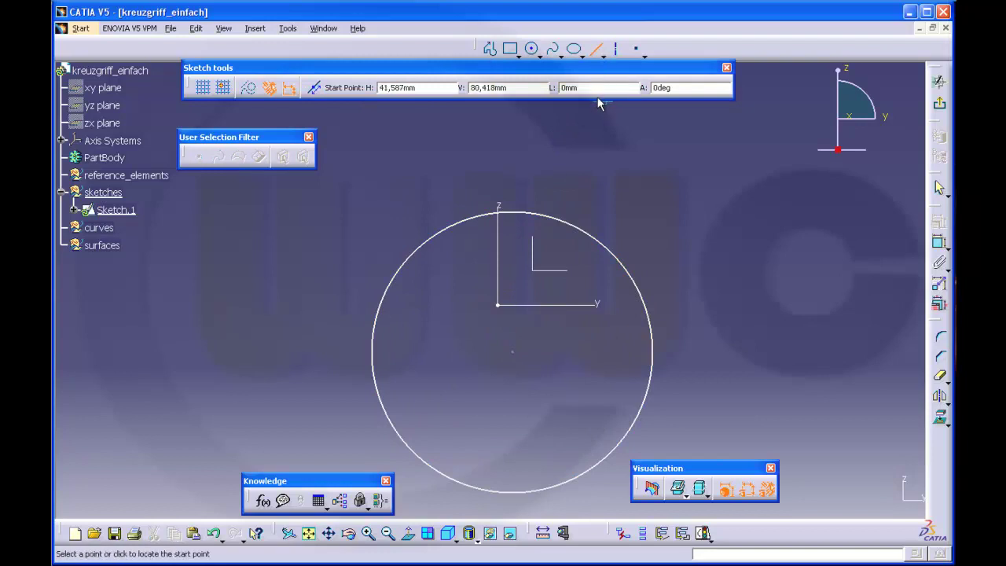
pyautogui.click(472, 265)
pyautogui.click(634, 254)
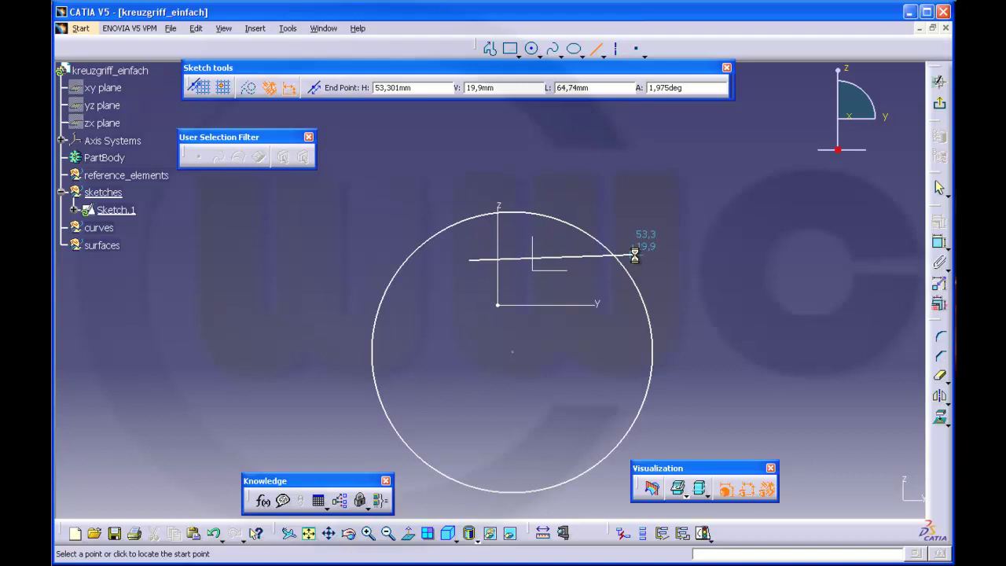
pyautogui.click(483, 180)
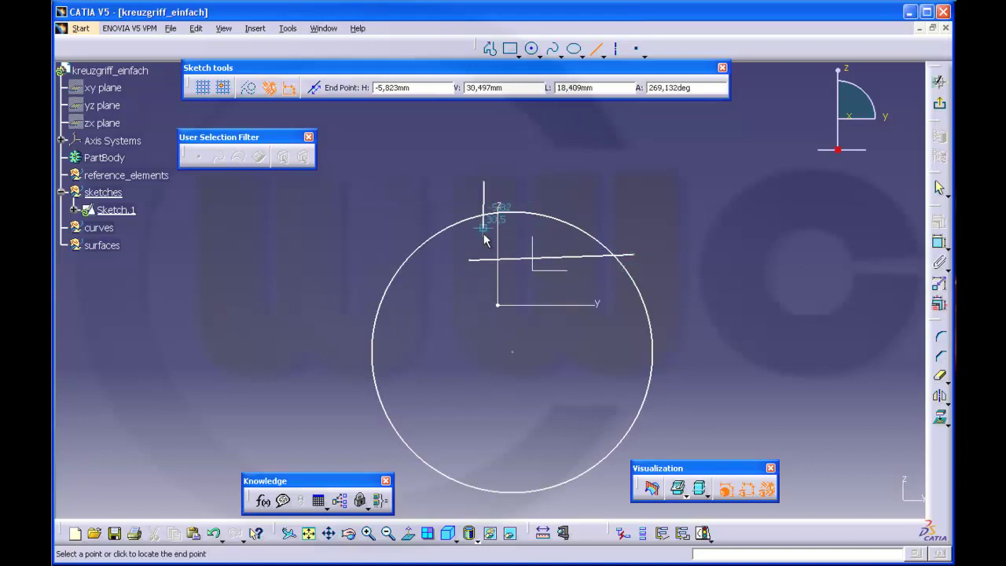
pyautogui.click(481, 354)
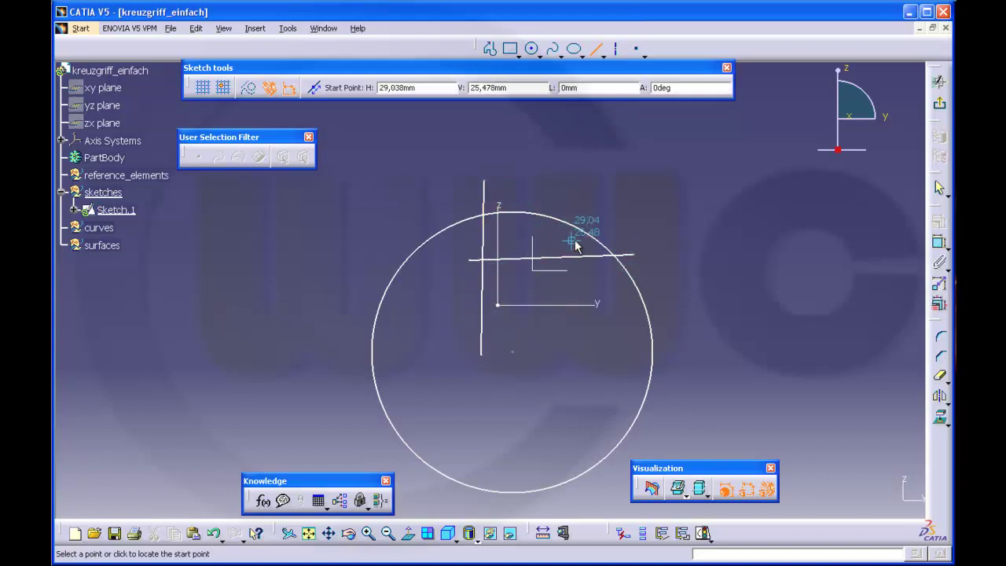
pyautogui.click(580, 207)
pyautogui.click(579, 288)
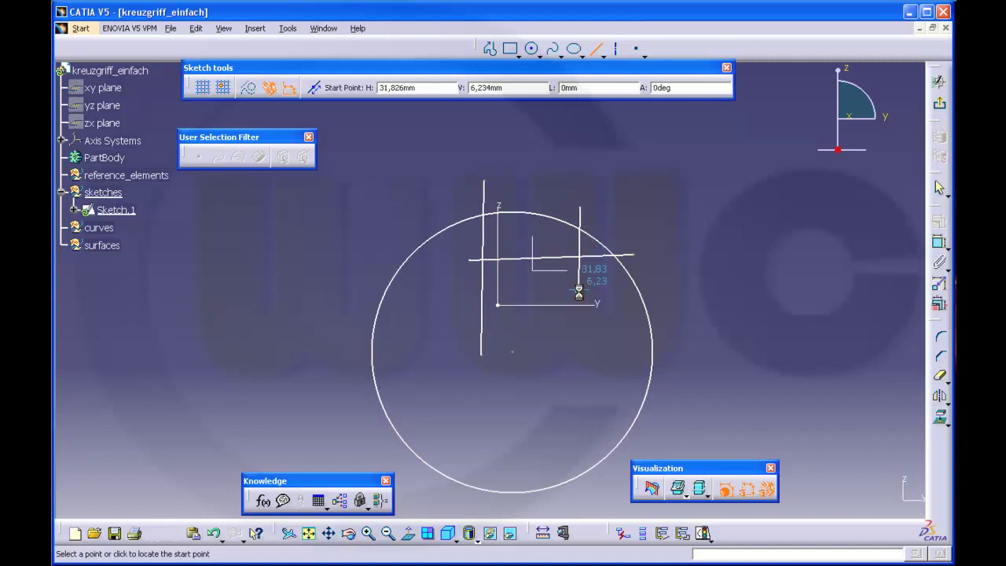
pyautogui.click(555, 240)
pyautogui.click(541, 343)
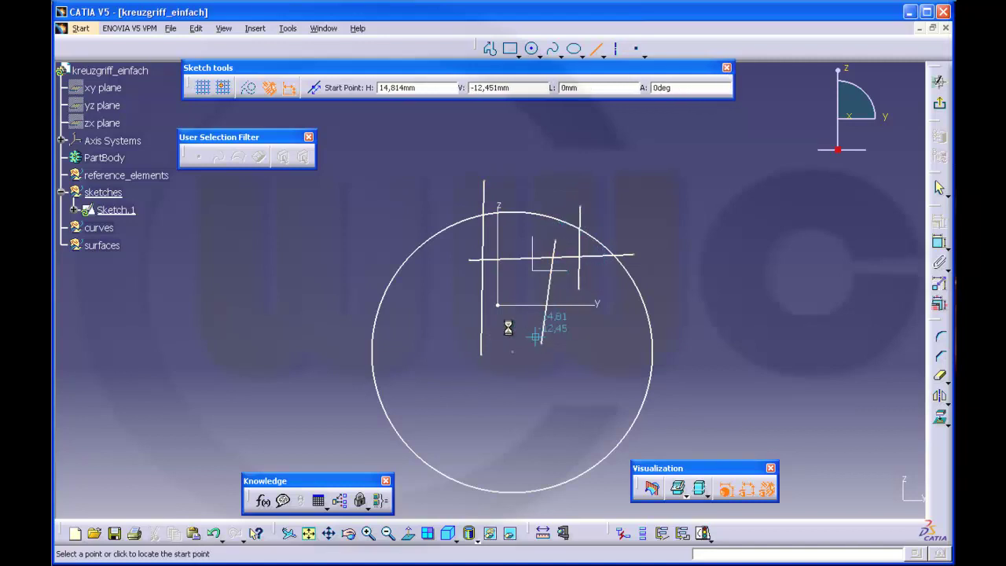
pyautogui.click(450, 319)
pyautogui.click(572, 319)
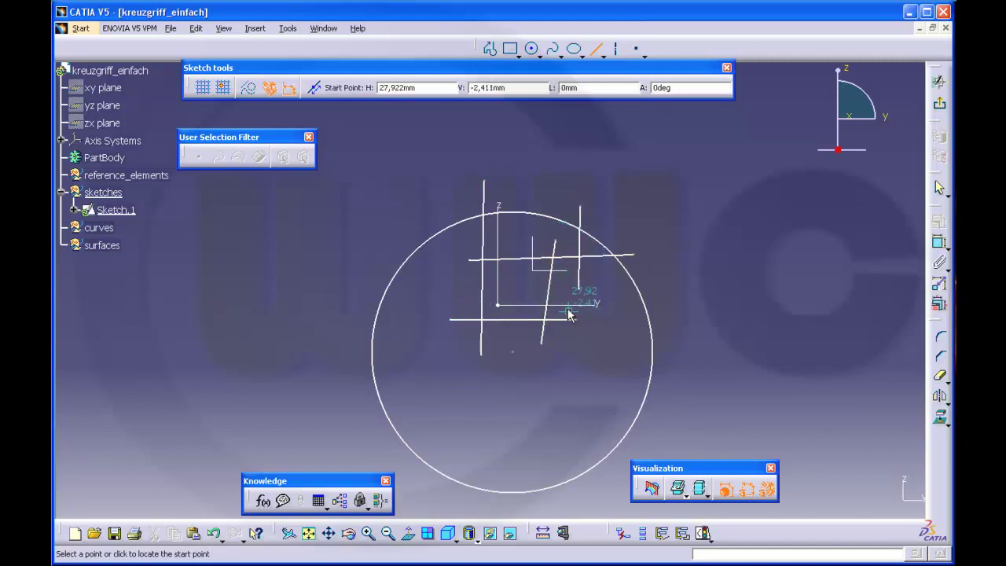
pyautogui.press('Escape')
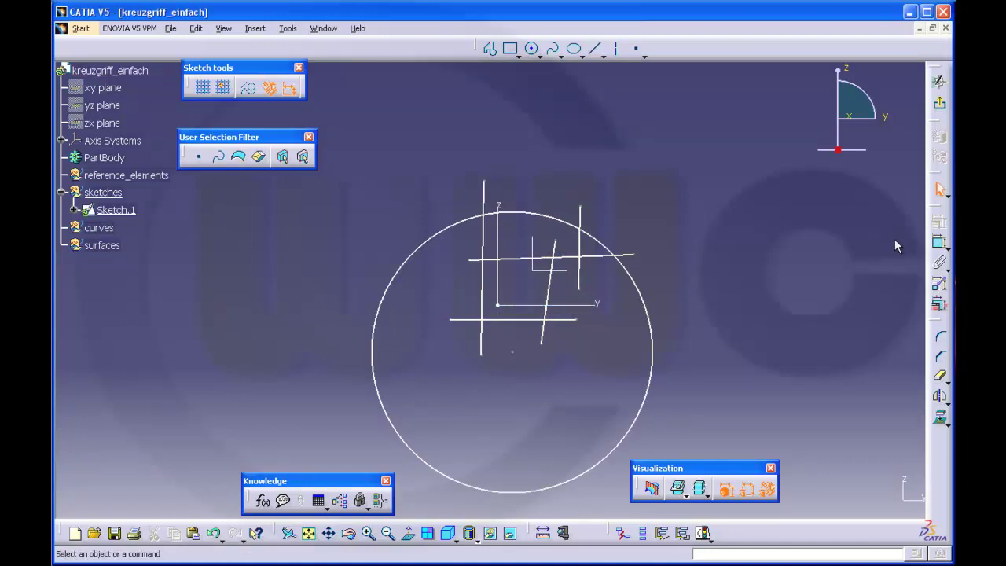
# Make the long vertical line coincide with the V axis and the lower line with the H axis.
pyautogui.click(939, 242)
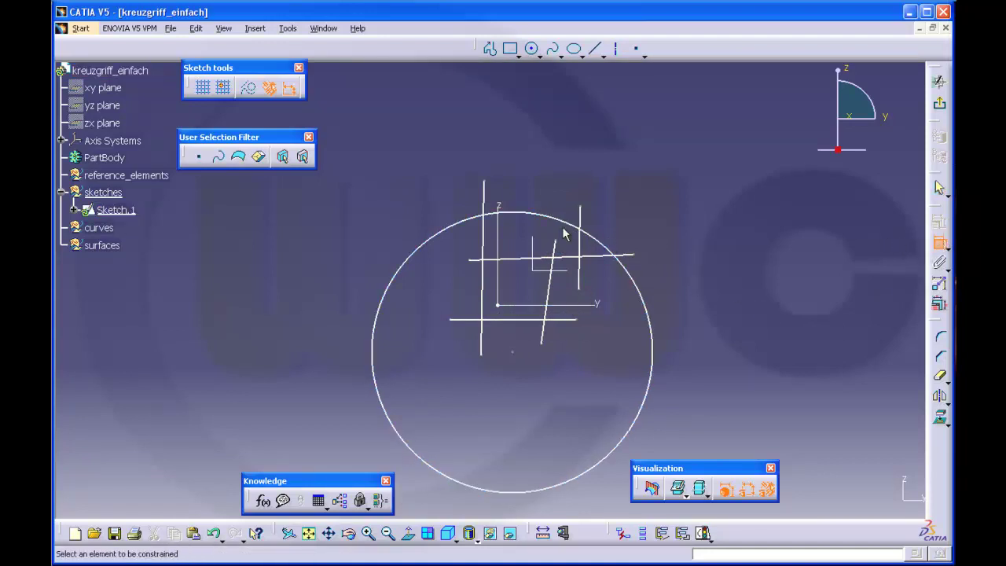
pyautogui.click(484, 228)
pyautogui.rightClick(522, 151)
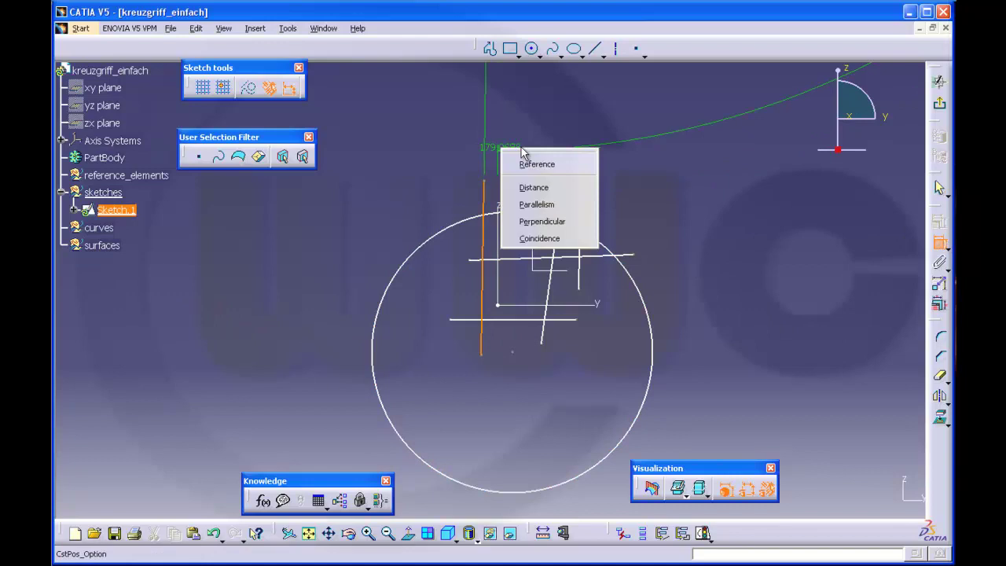
pyautogui.click(540, 238)
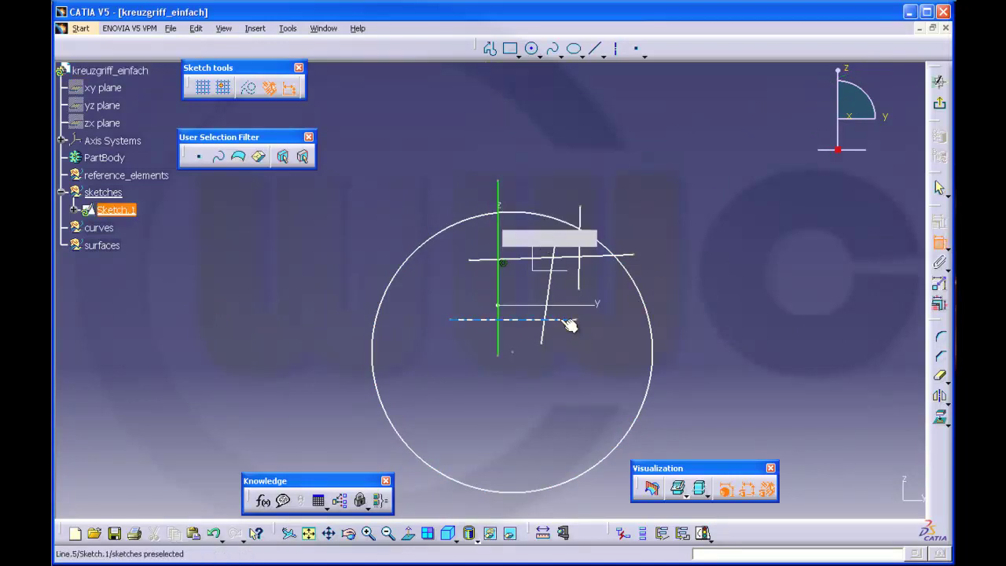
pyautogui.click(570, 323)
pyautogui.rightClick(604, 302)
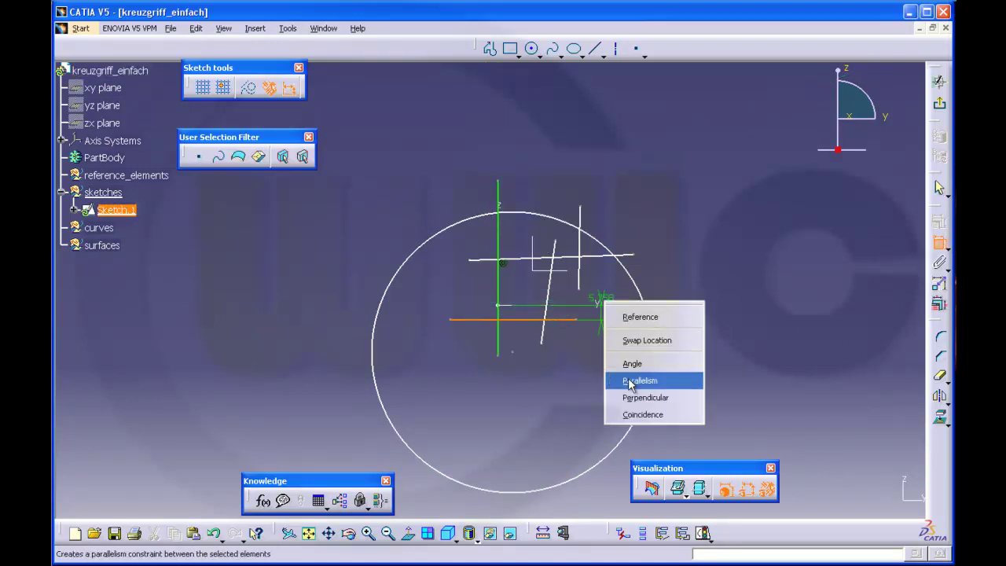
pyautogui.click(631, 414)
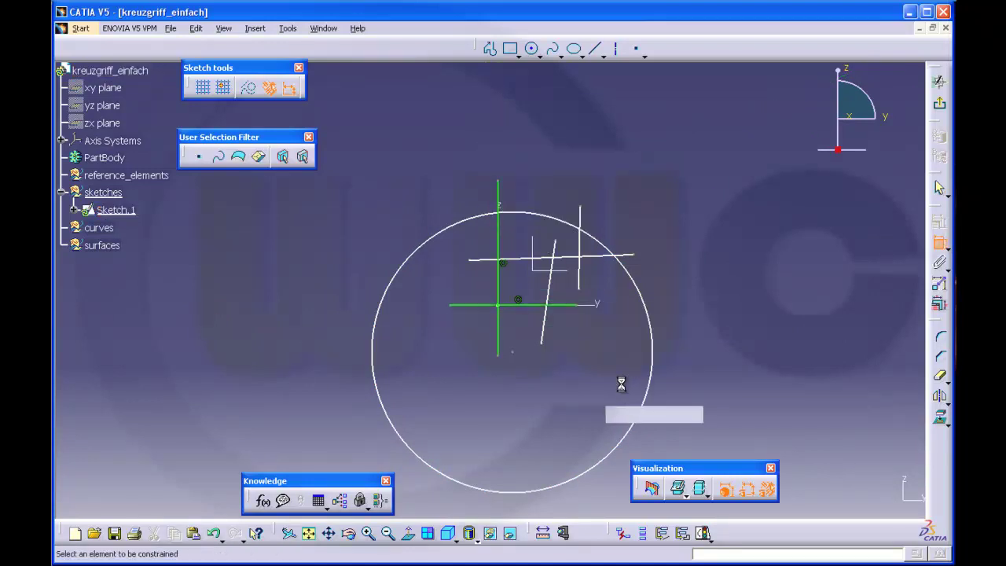
# Add the slanted line's angle to the H axis and the 18.04 distance between the horizontal lines.
pyautogui.click(554, 293)
pyautogui.click(567, 306)
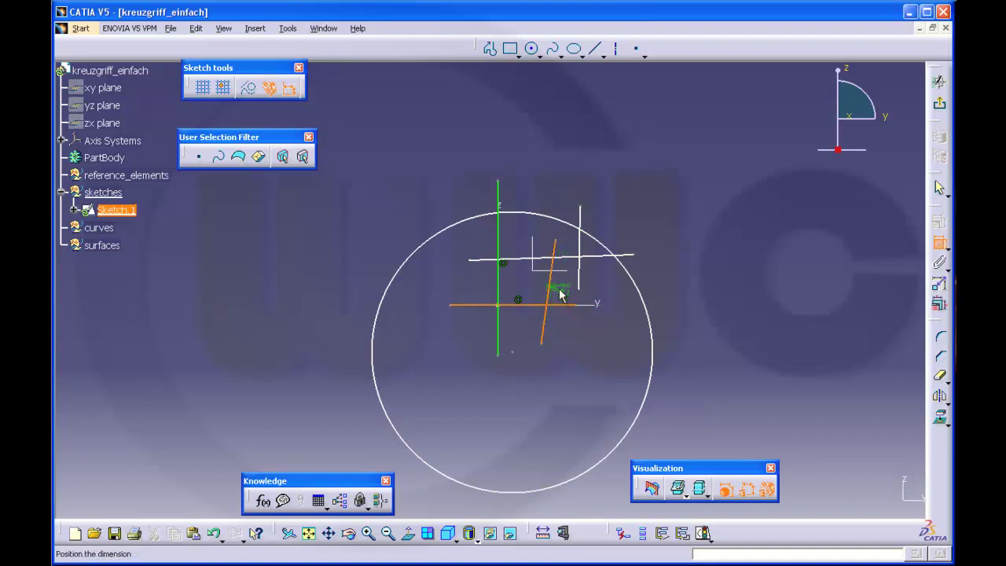
pyautogui.click(565, 292)
pyautogui.click(521, 260)
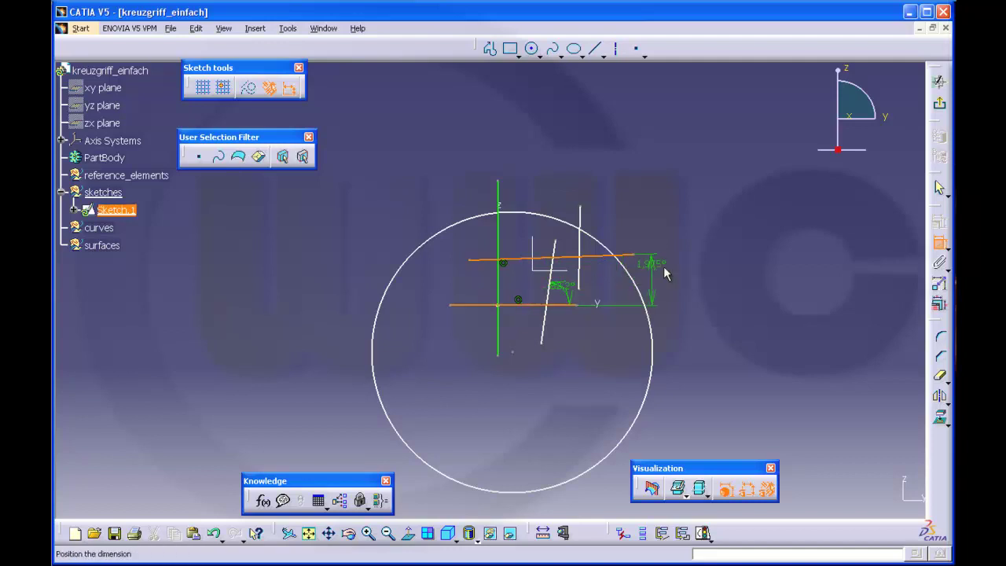
pyautogui.rightClick(677, 269)
pyautogui.click(695, 307)
pyautogui.click(652, 271)
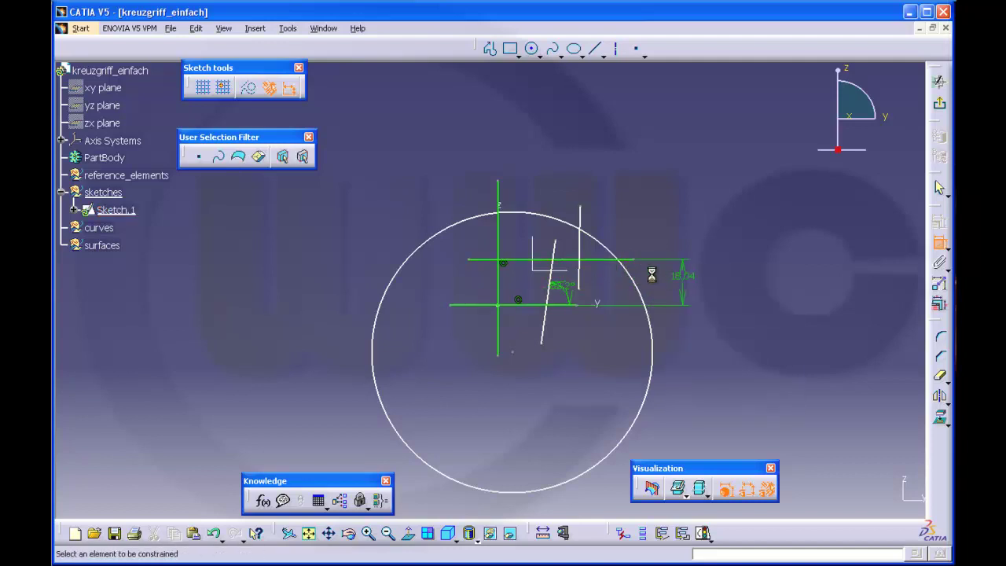
# Dimension the 31.711 spacing between the vertical lines and the circle radius R 55.347.
pyautogui.click(501, 240)
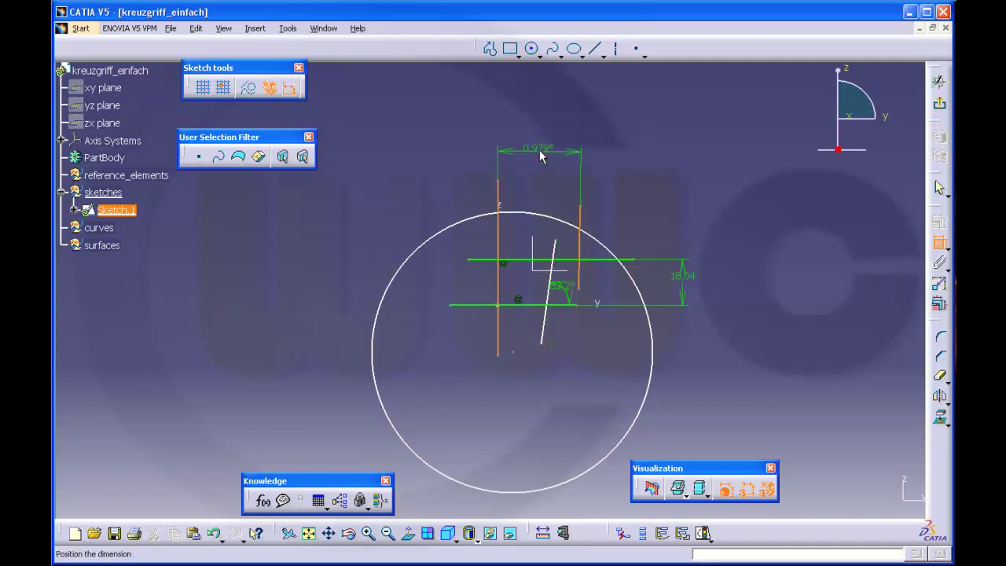
pyautogui.rightClick(539, 152)
pyautogui.click(572, 190)
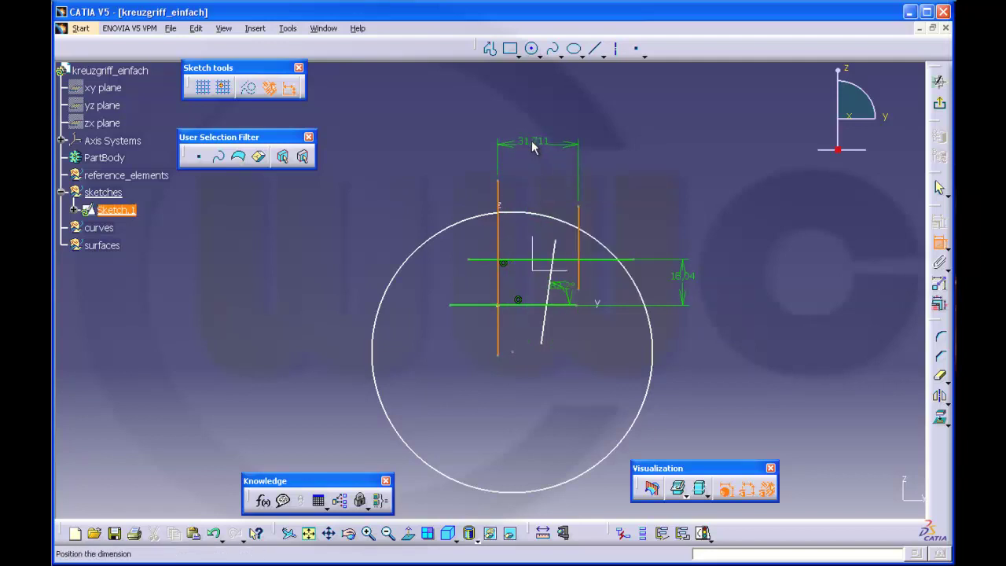
pyautogui.click(618, 161)
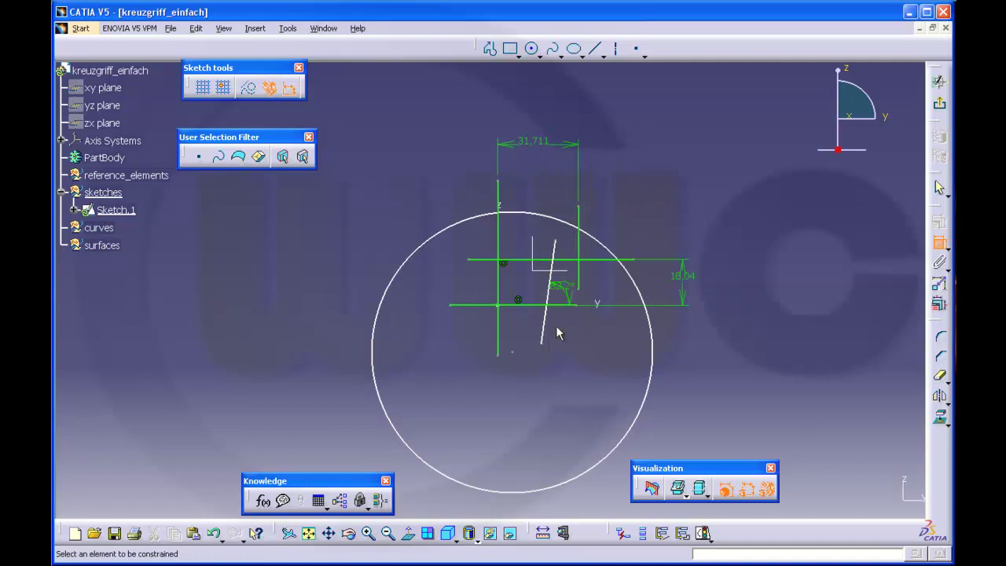
pyautogui.click(548, 215)
pyautogui.click(554, 179)
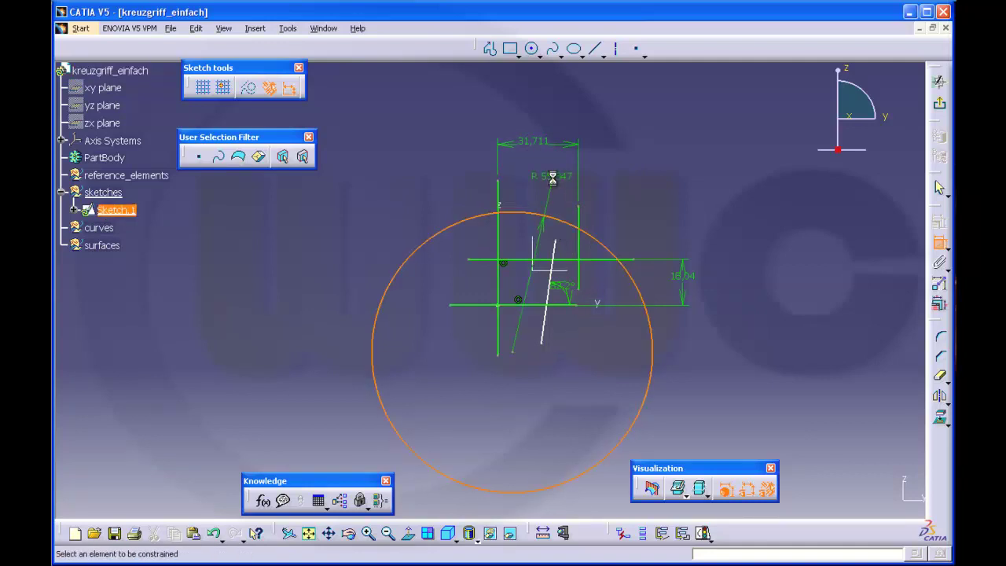
# Quick Trim the excess circle and line pieces, leaving a single closed quarter-arm outline.
pyautogui.click(940, 375)
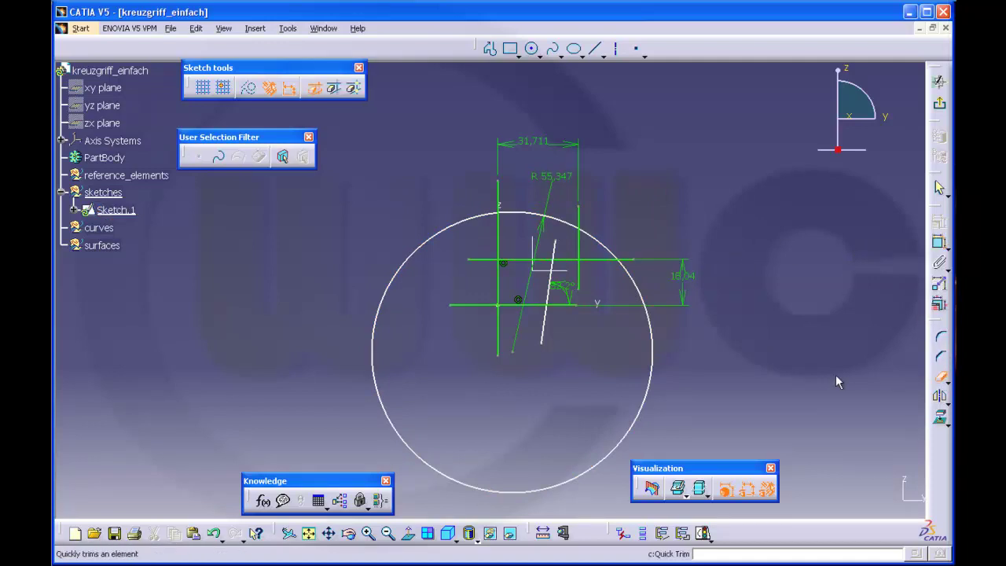
pyautogui.click(653, 356)
pyautogui.click(544, 336)
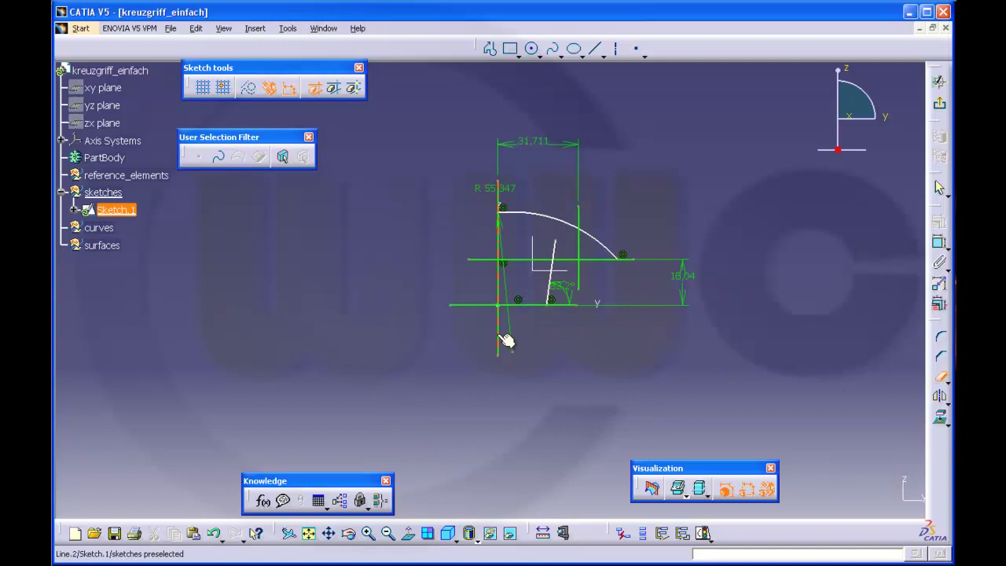
pyautogui.click(502, 339)
pyautogui.click(474, 306)
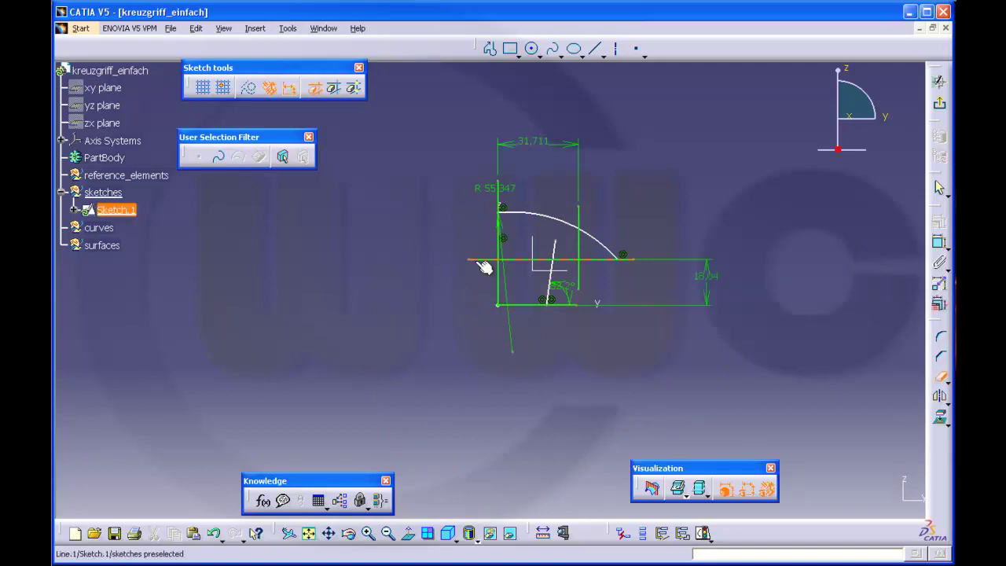
pyautogui.click(567, 306)
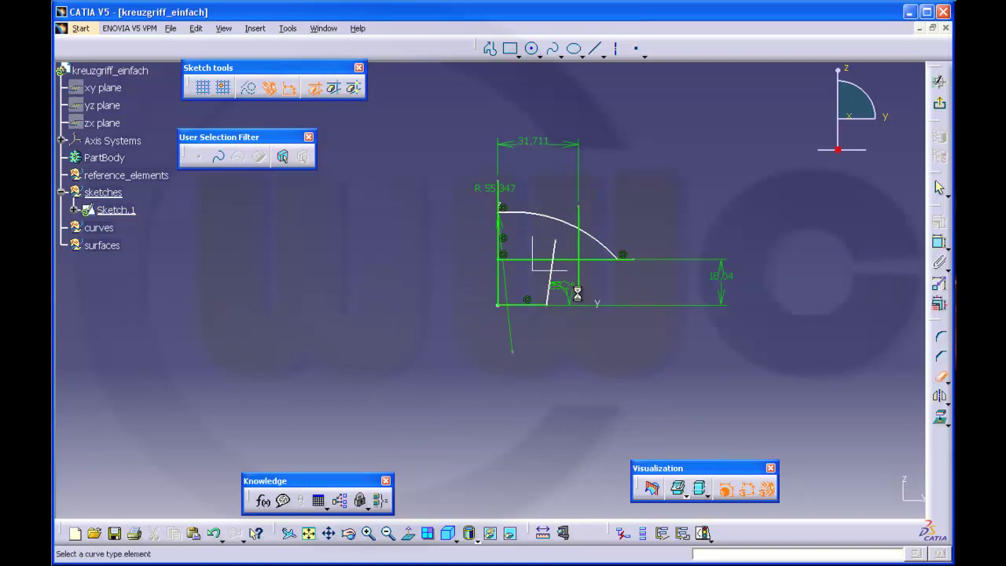
pyautogui.click(593, 258)
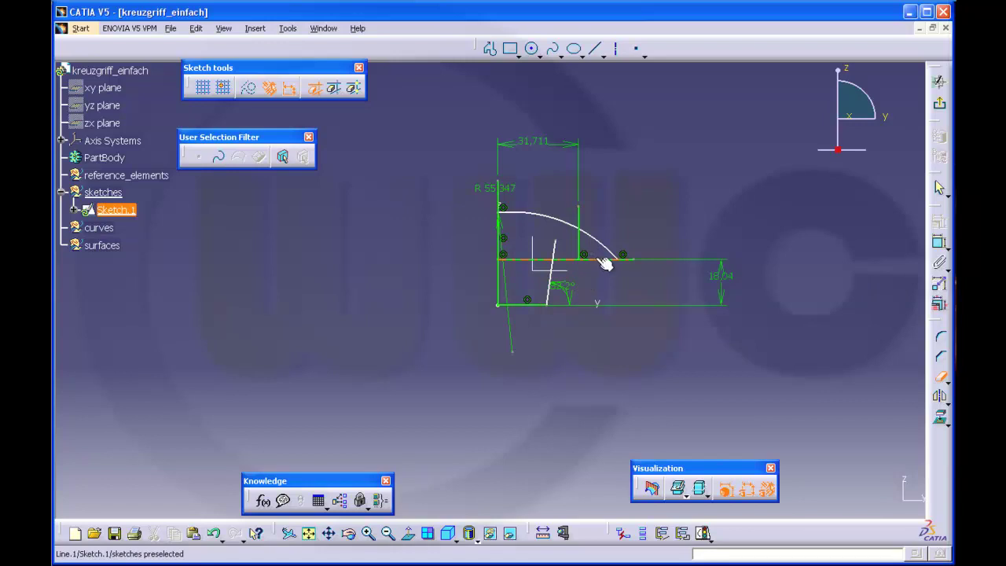
pyautogui.click(602, 241)
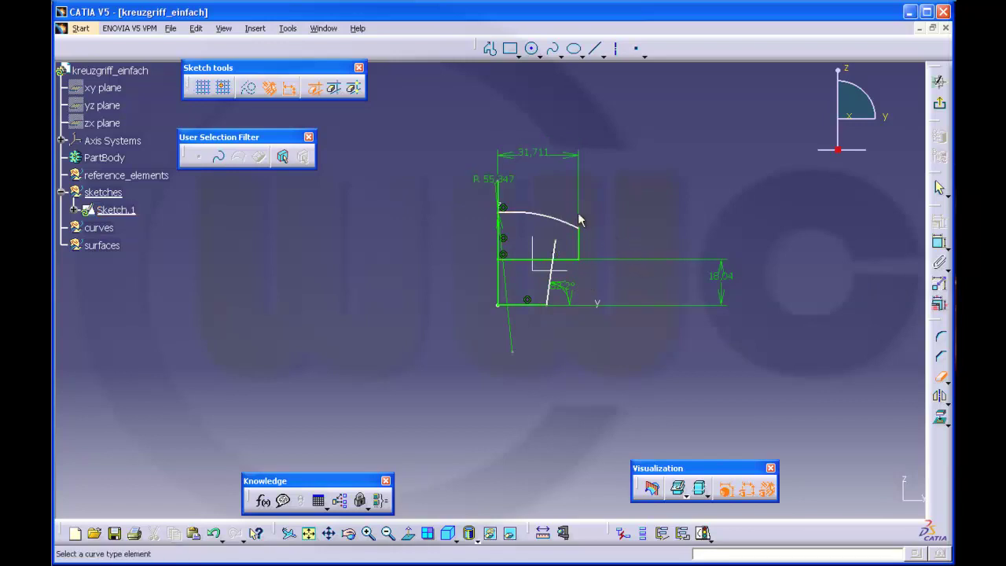
pyautogui.click(501, 201)
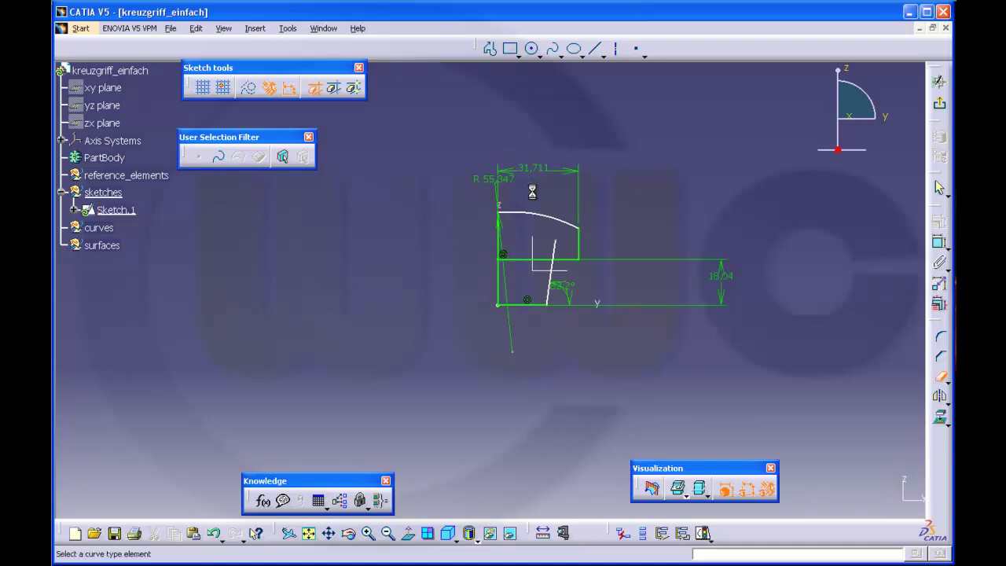
pyautogui.click(520, 259)
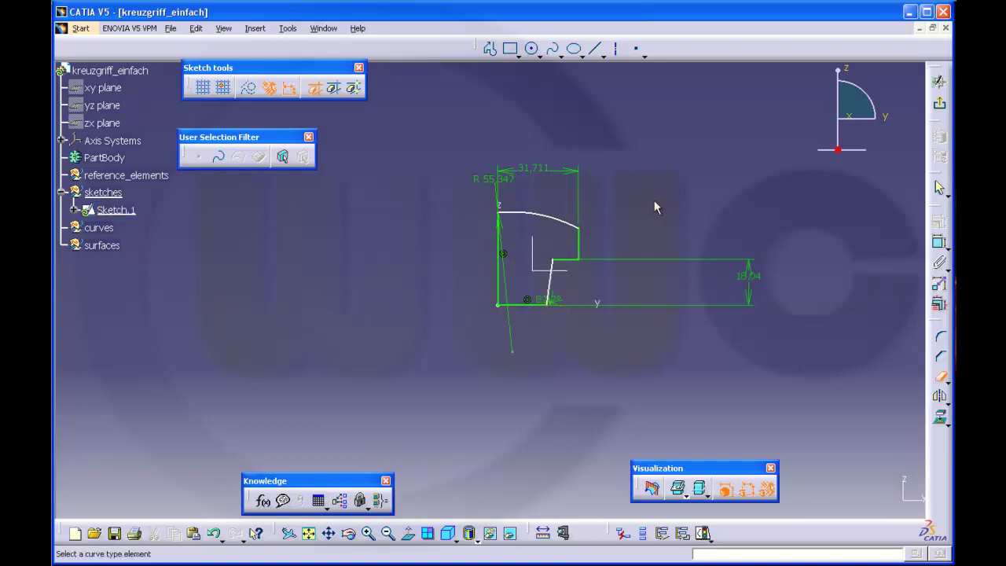
# Dimension the base width 19.133 and the 36.475 height of the outline.
pyautogui.click(938, 242)
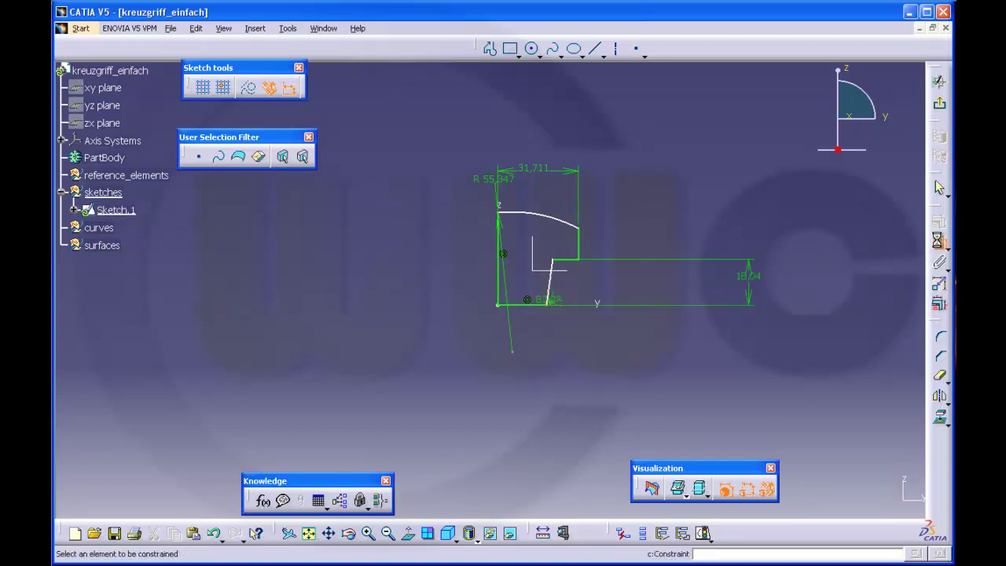
pyautogui.click(500, 290)
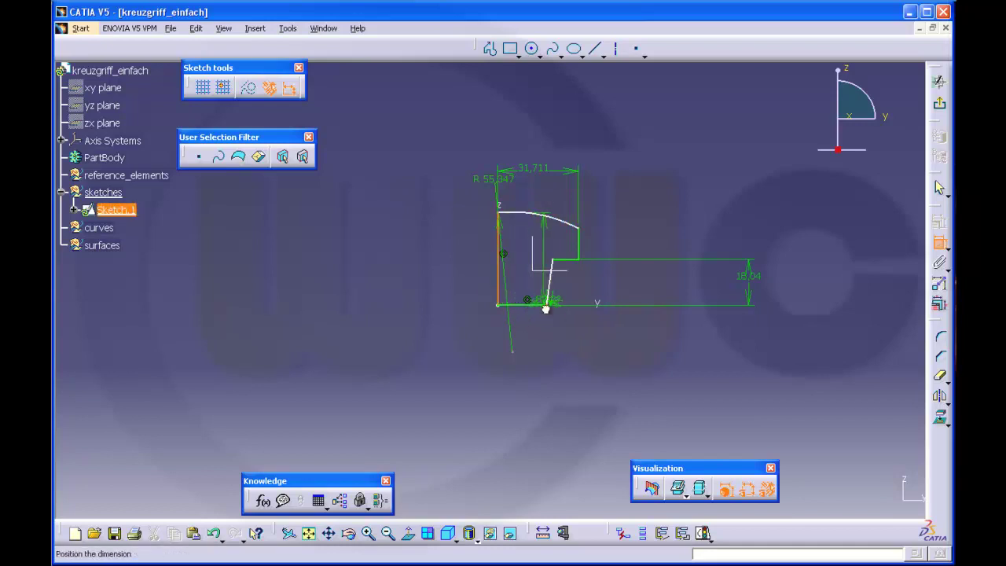
pyautogui.click(533, 362)
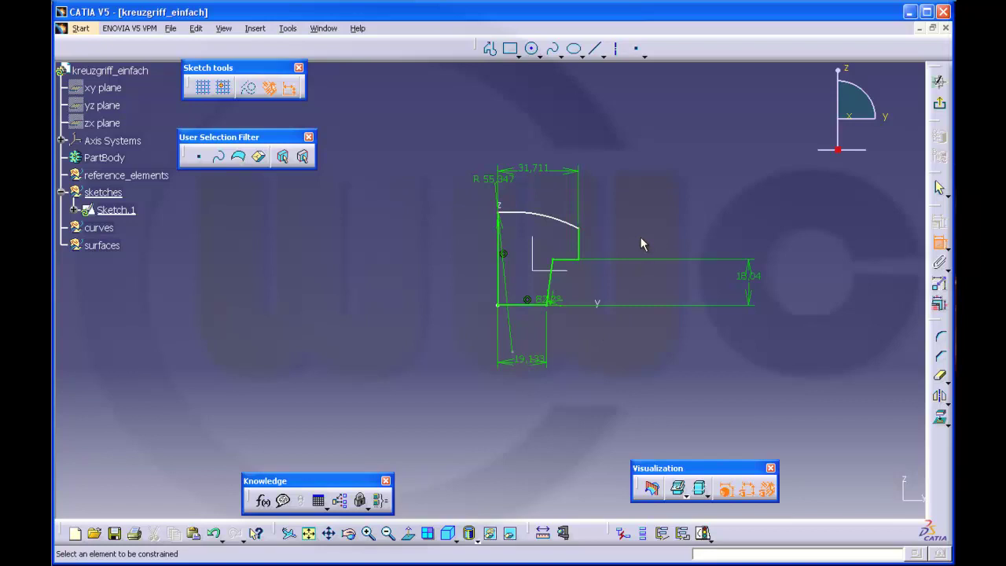
pyautogui.click(497, 213)
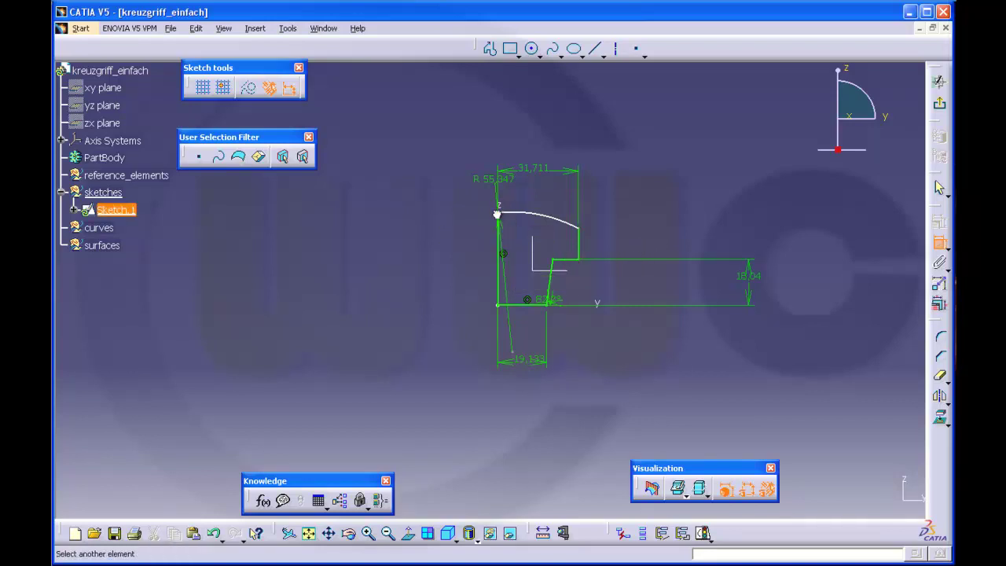
pyautogui.click(528, 307)
pyautogui.click(429, 270)
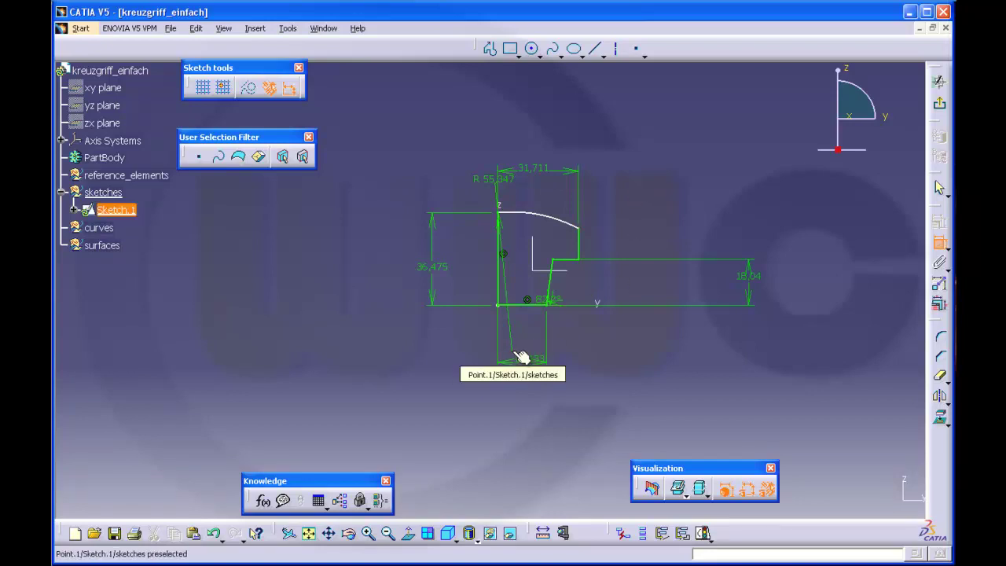
# Make the circle centre coincident with the vertical axis.
pyautogui.click(505, 293)
pyautogui.rightClick(611, 344)
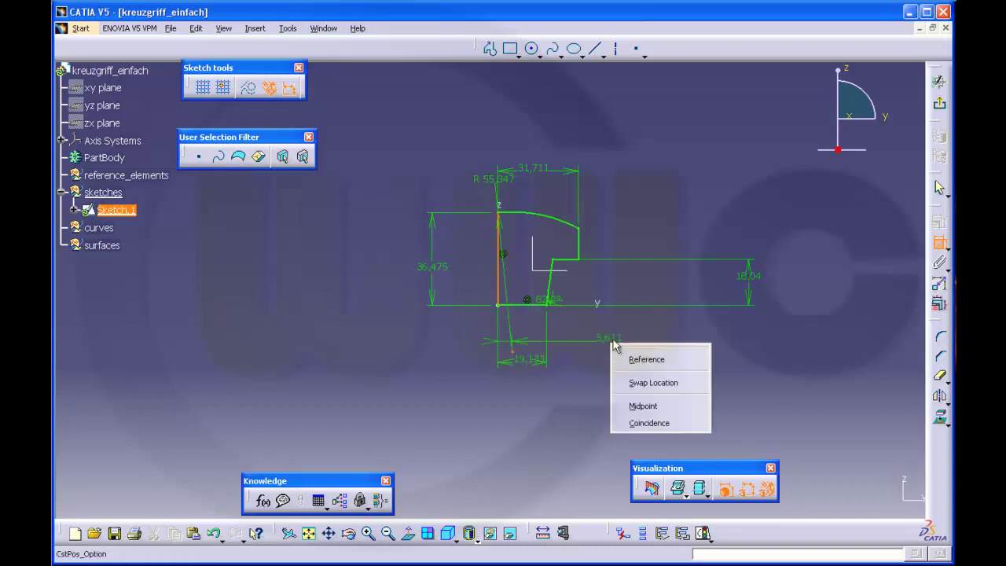
pyautogui.click(633, 425)
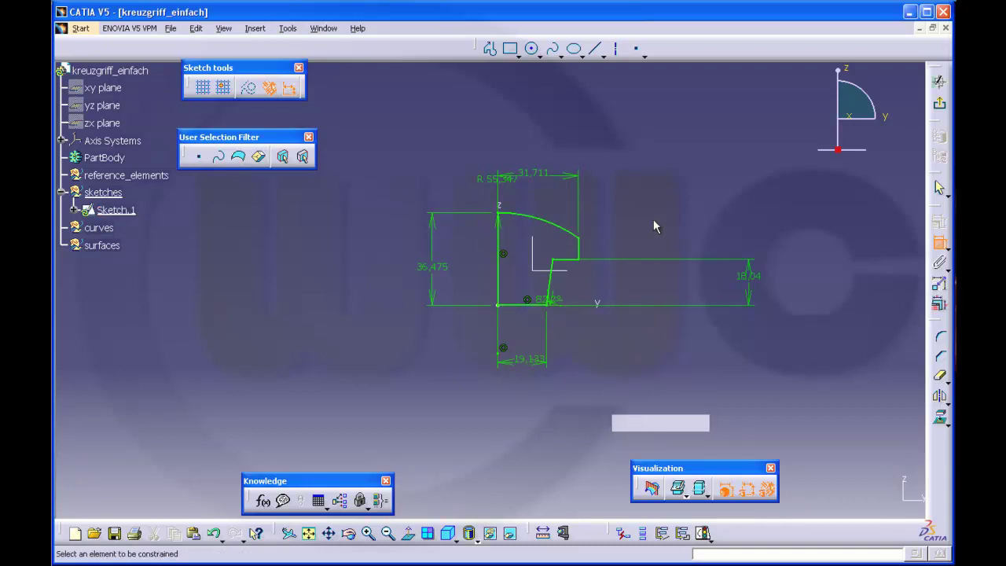
# In Edit Multi-Constraint, set height 90, base 15, arc radius 160 and the first offset 60.
pyautogui.click(939, 302)
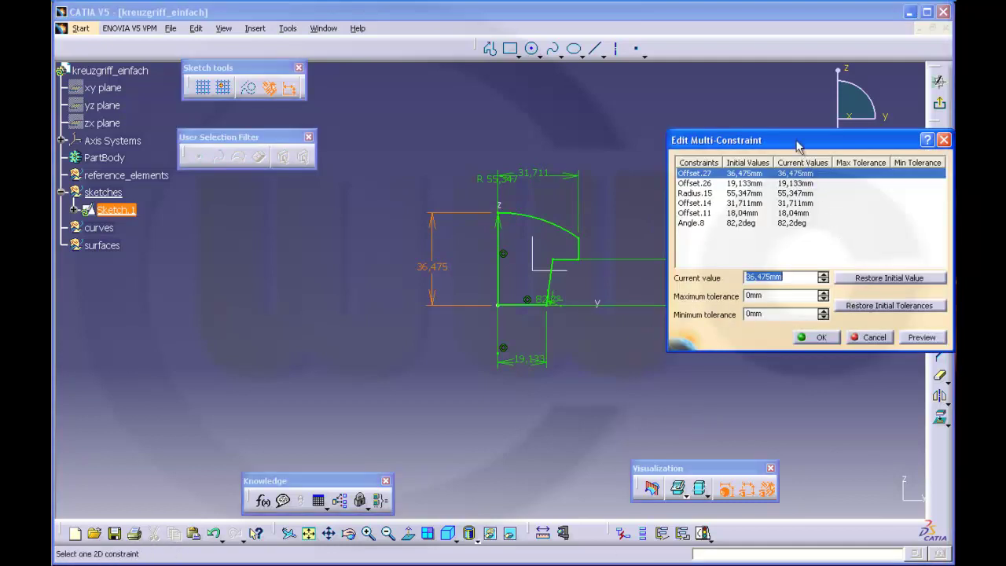
pyautogui.moveTo(797, 146); pyautogui.dragTo(825, 139)
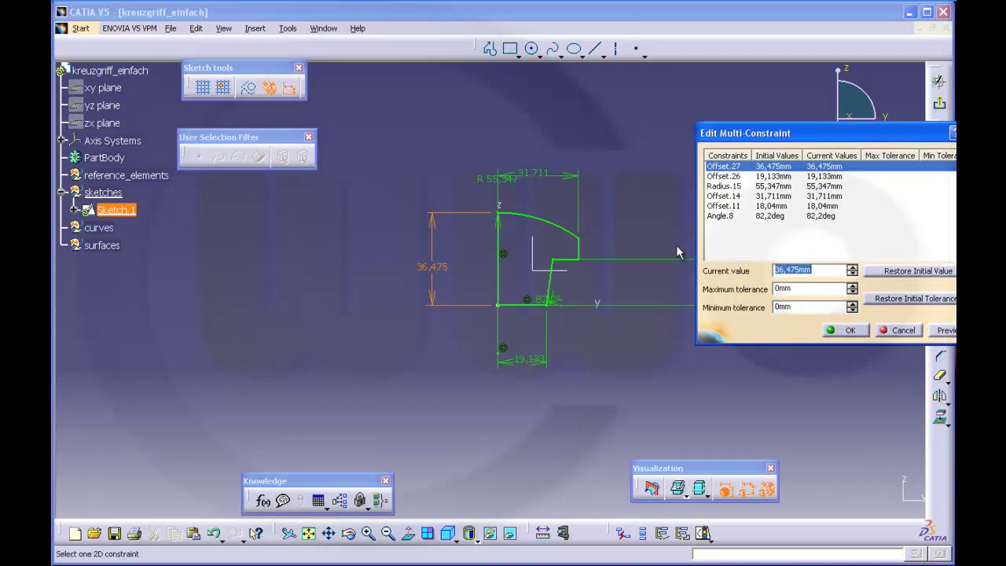
pyautogui.write('9')
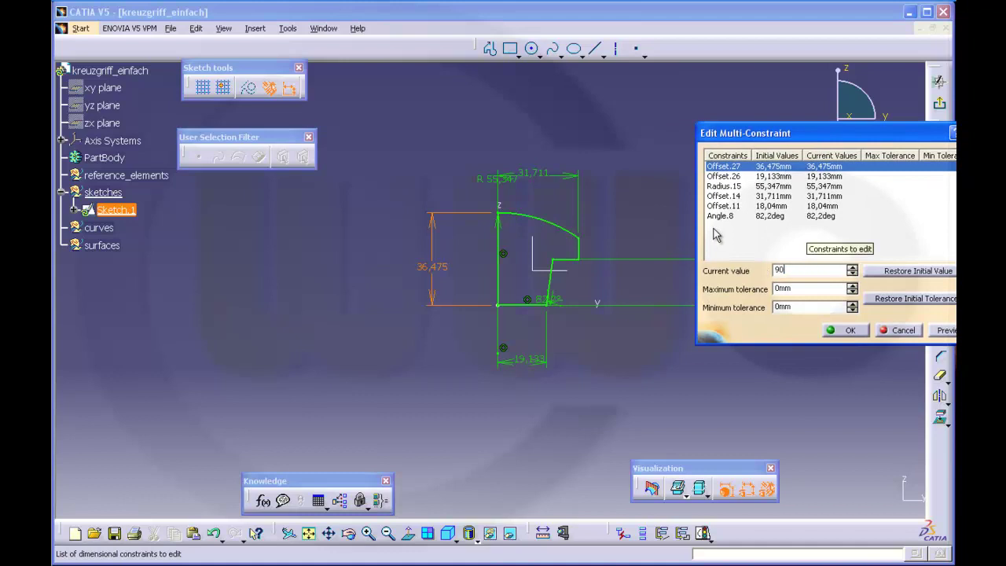
pyautogui.write('0')
pyautogui.click(727, 176)
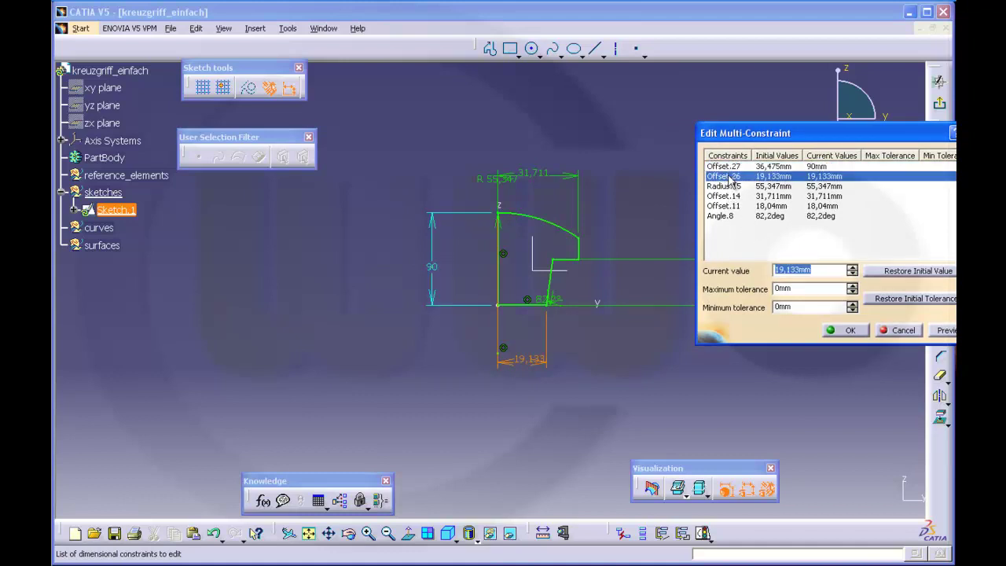
pyautogui.write('1')
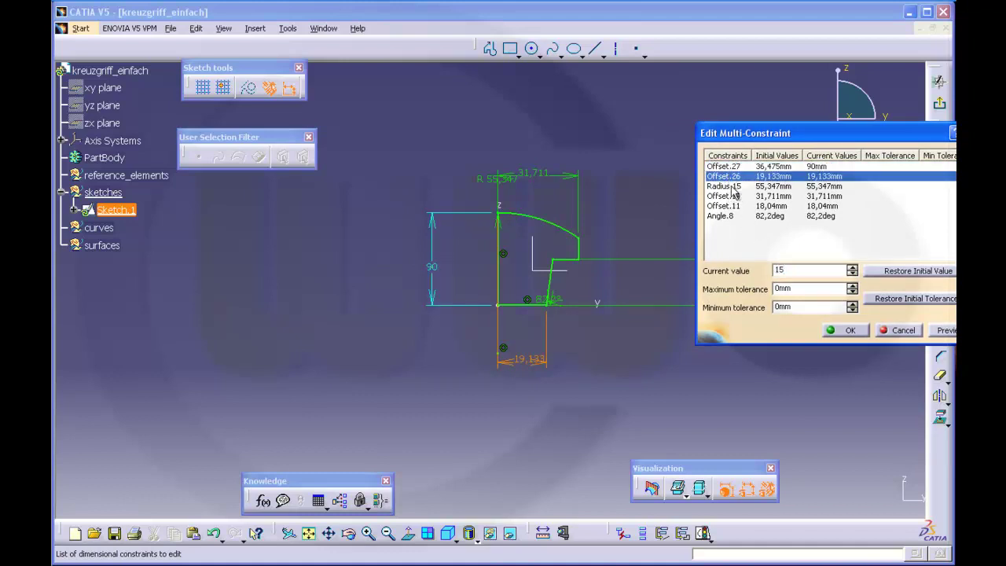
pyautogui.write('5')
pyautogui.click(732, 187)
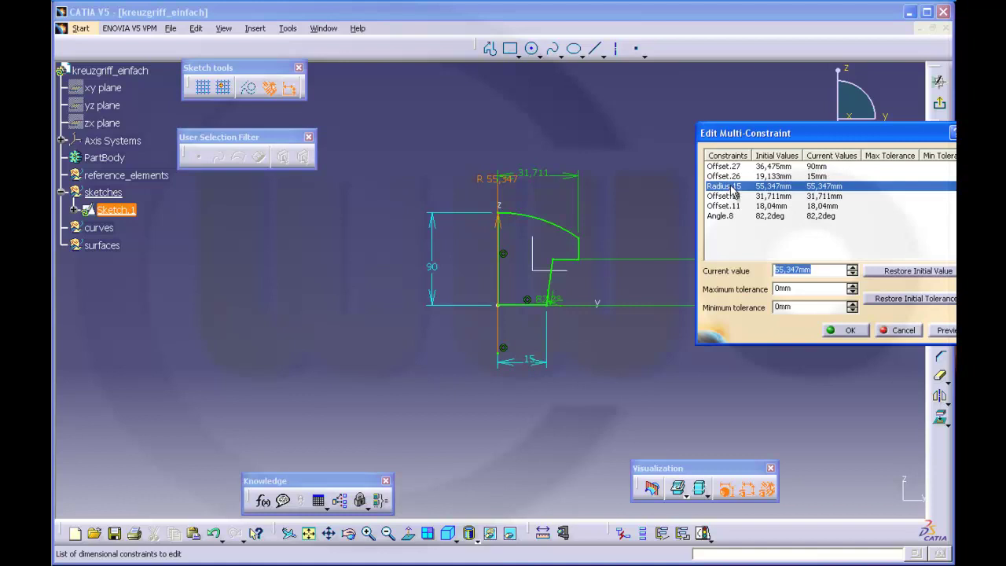
pyautogui.write('160')
pyautogui.click(763, 197)
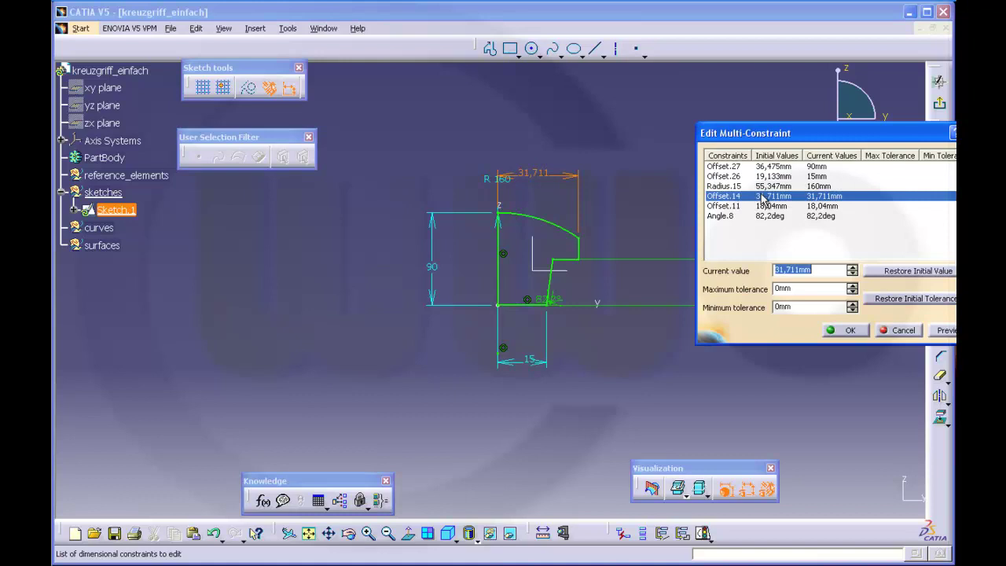
pyautogui.write('60')
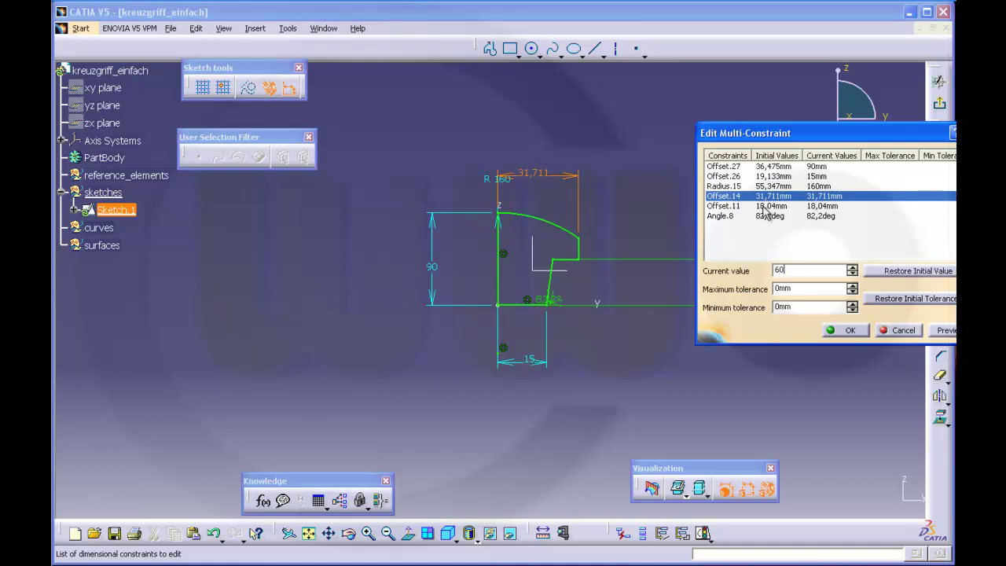
pyautogui.click(762, 206)
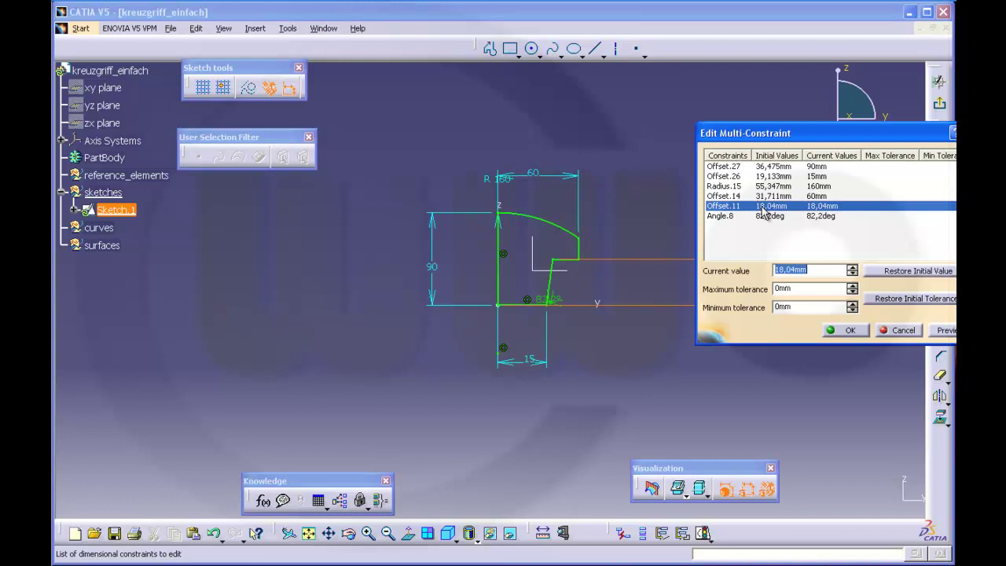
# Set the second offset to 60 and the angle to 86°, then apply all values.
pyautogui.write('60')
pyautogui.click(739, 216)
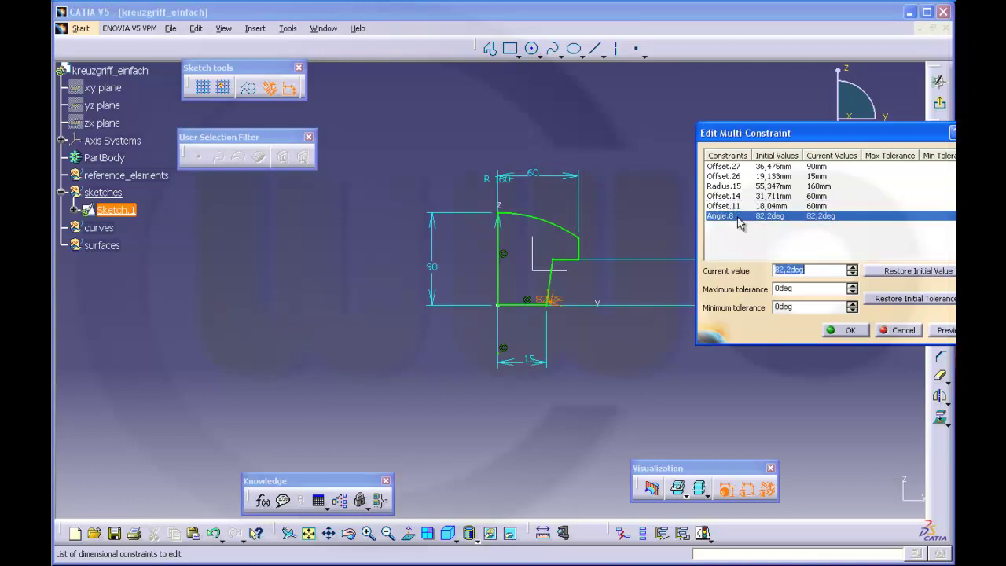
pyautogui.write('86')
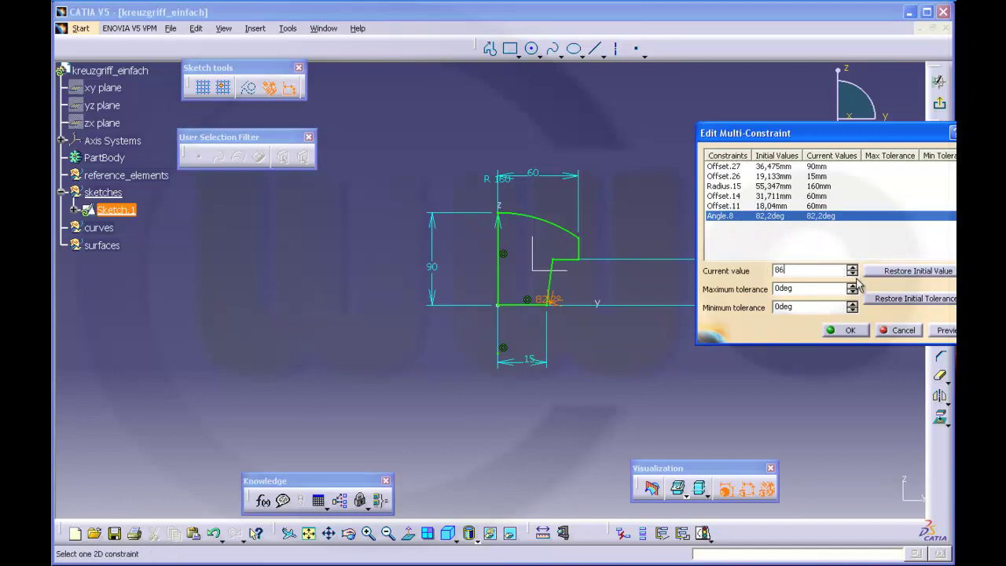
pyautogui.press('Return')
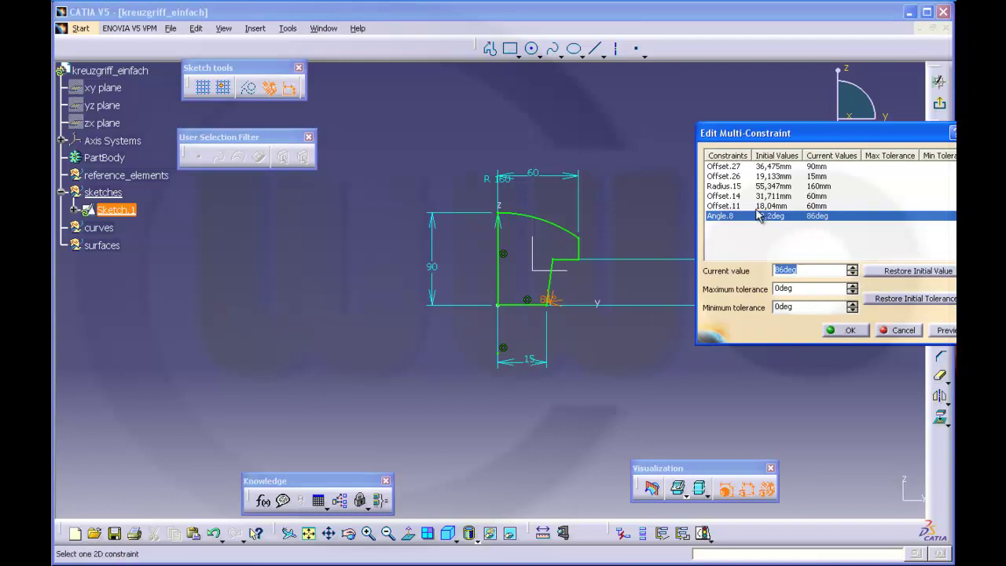
pyautogui.click(735, 187)
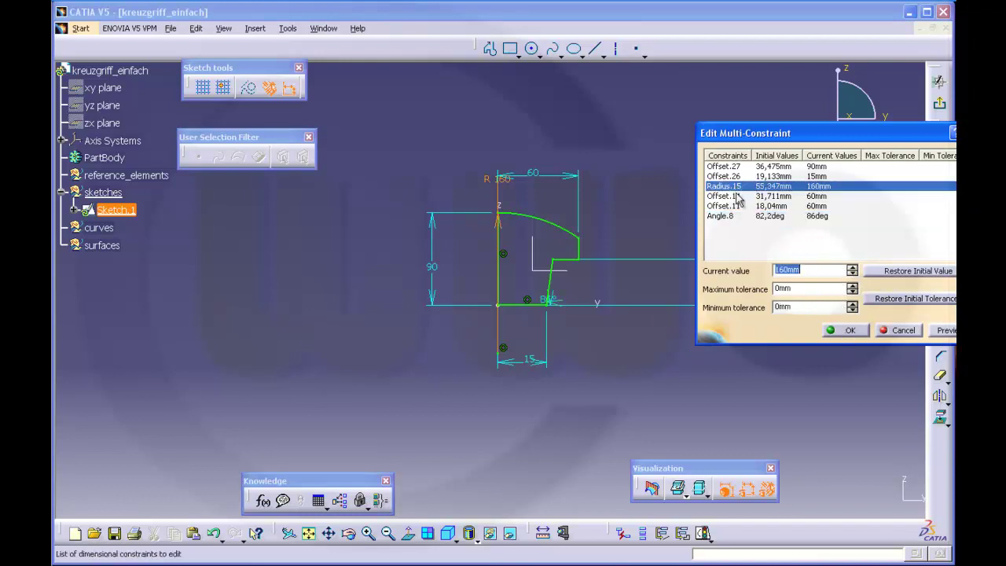
pyautogui.click(841, 330)
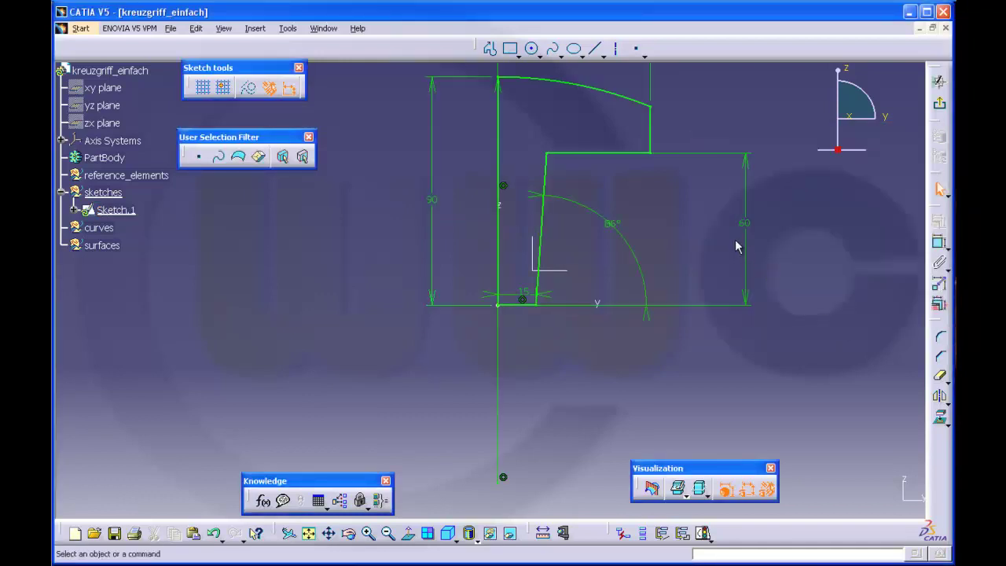
# Convert the left vertical line on the V axis into a sketch axis and exit the sketcher.
pyautogui.click(498, 139)
pyautogui.click(617, 53)
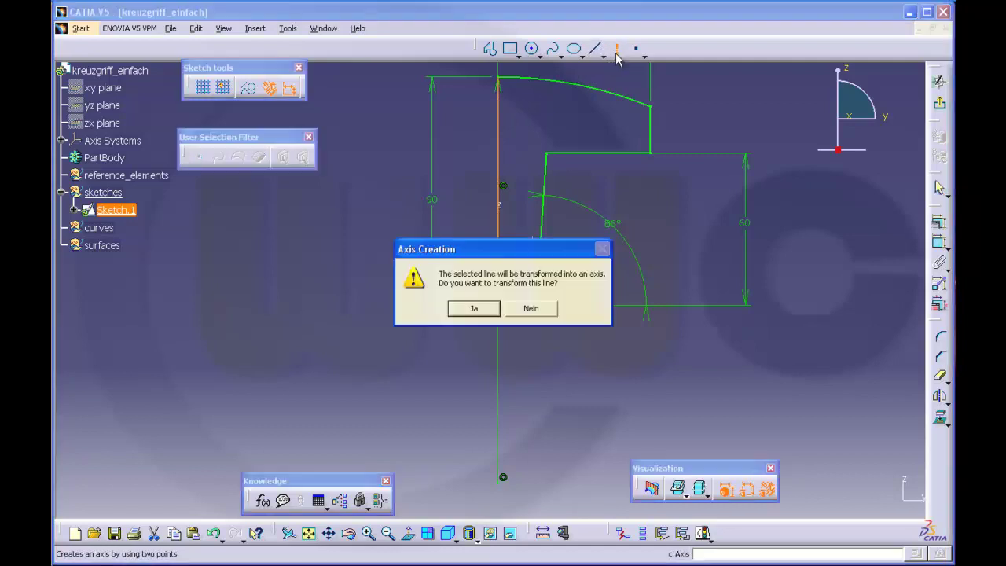
pyautogui.click(495, 306)
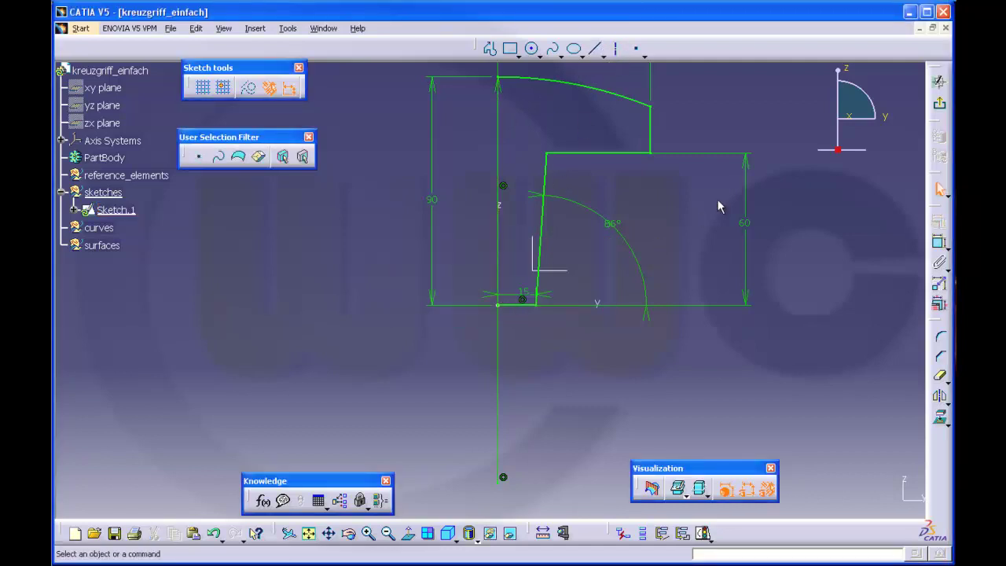
pyautogui.click(939, 104)
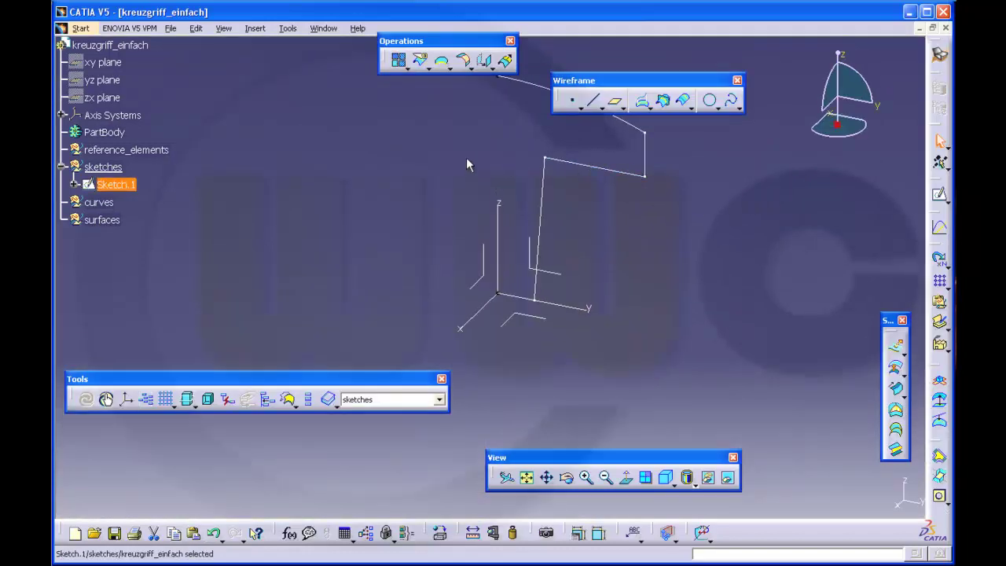
# Make surfaces the work object and revolve Sketch.1 by 90° into Revolute.1.
pyautogui.rightClick(110, 220)
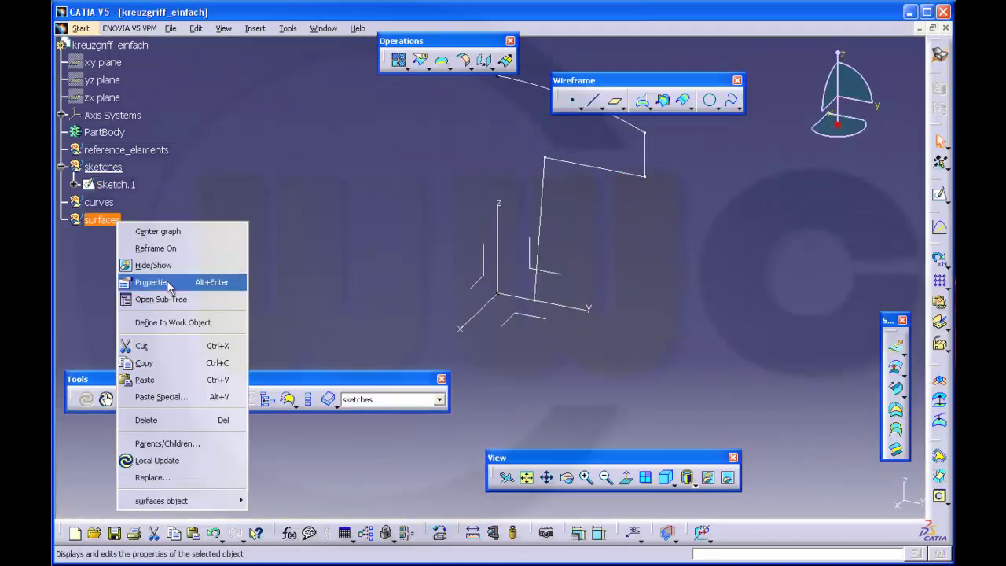
pyautogui.click(189, 322)
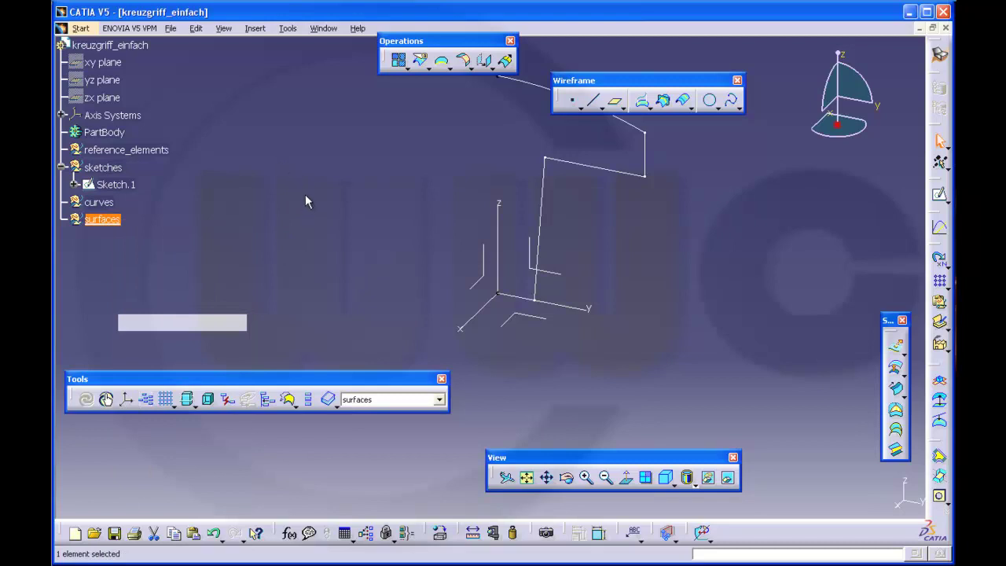
pyautogui.click(903, 370)
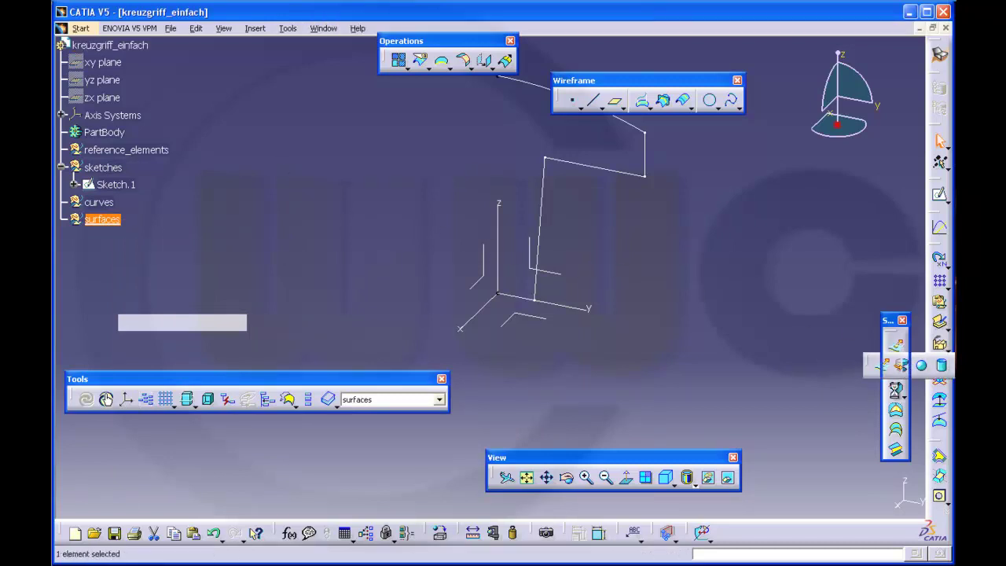
pyautogui.click(900, 366)
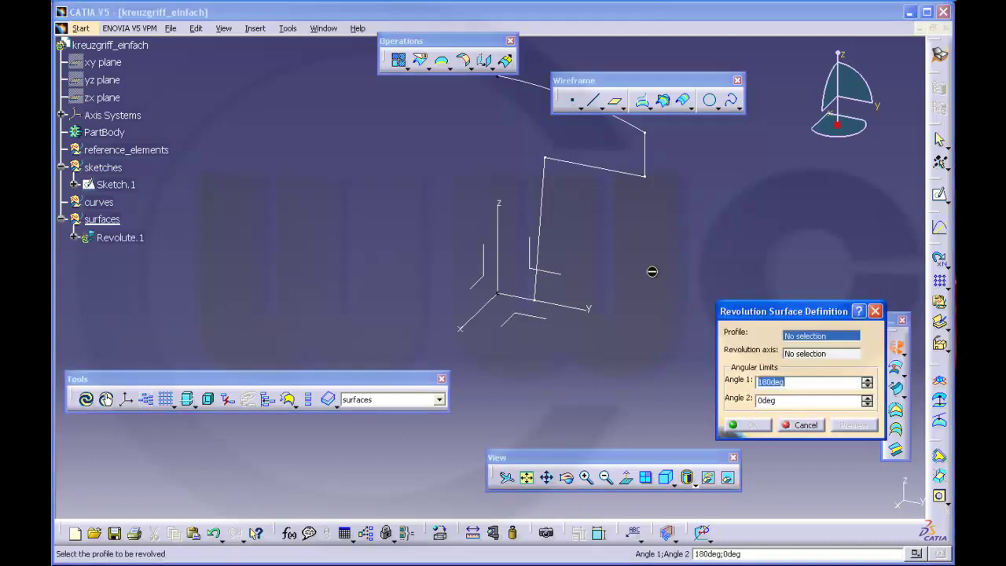
pyautogui.click(593, 169)
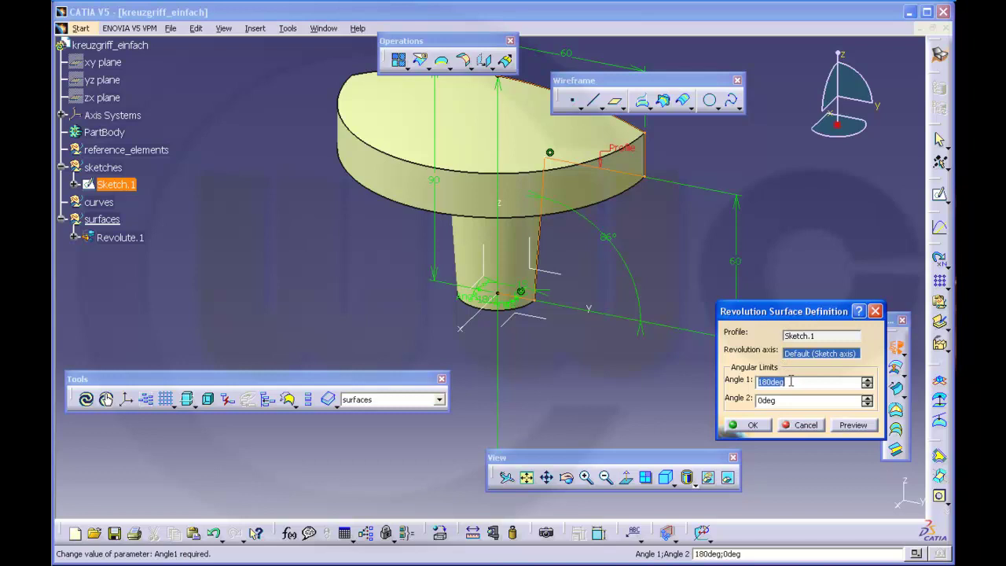
pyautogui.write('90')
pyautogui.press('Tab')
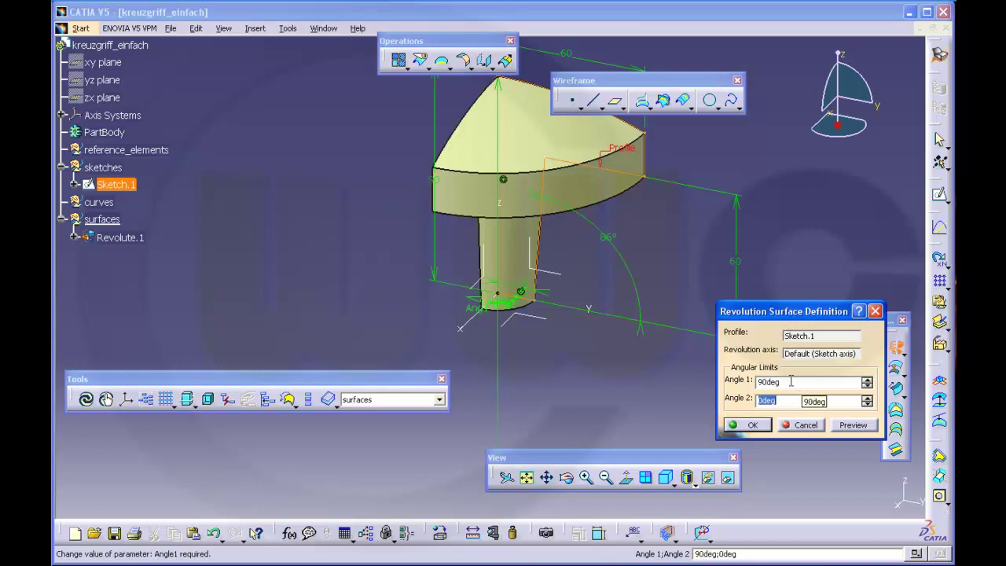
pyautogui.click(754, 425)
pyautogui.moveTo(636, 292); pyautogui.dragTo(602, 336, button='middle')
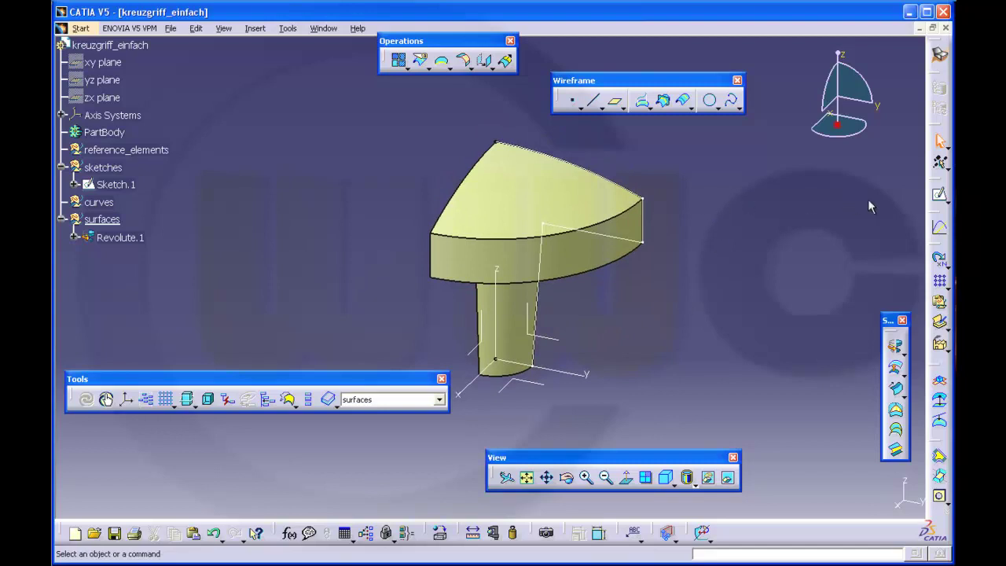
# Start Sketch.2 on the xy plane and draw an L-shaped vertical-and-horizontal line profile.
pyautogui.click(940, 194)
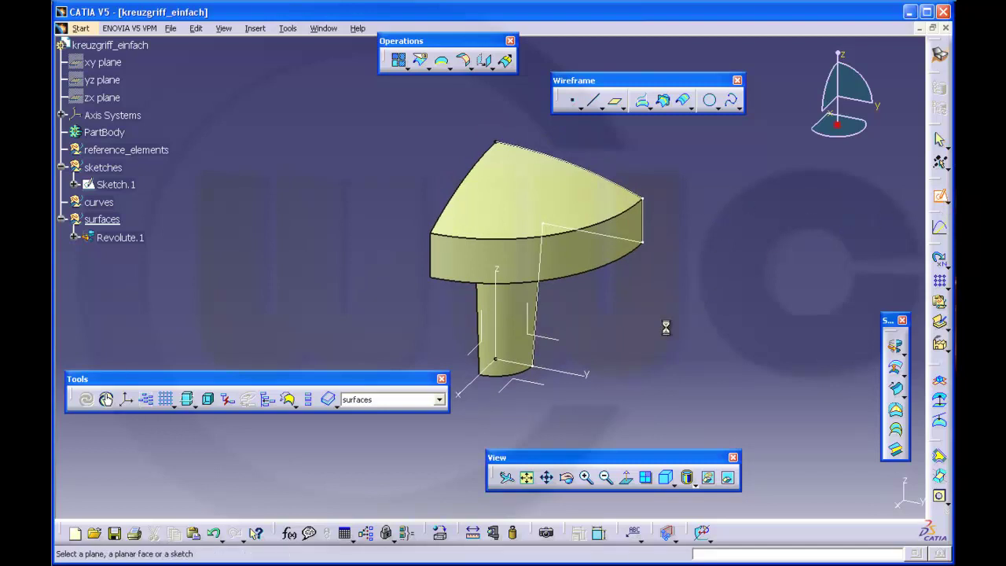
pyautogui.click(551, 389)
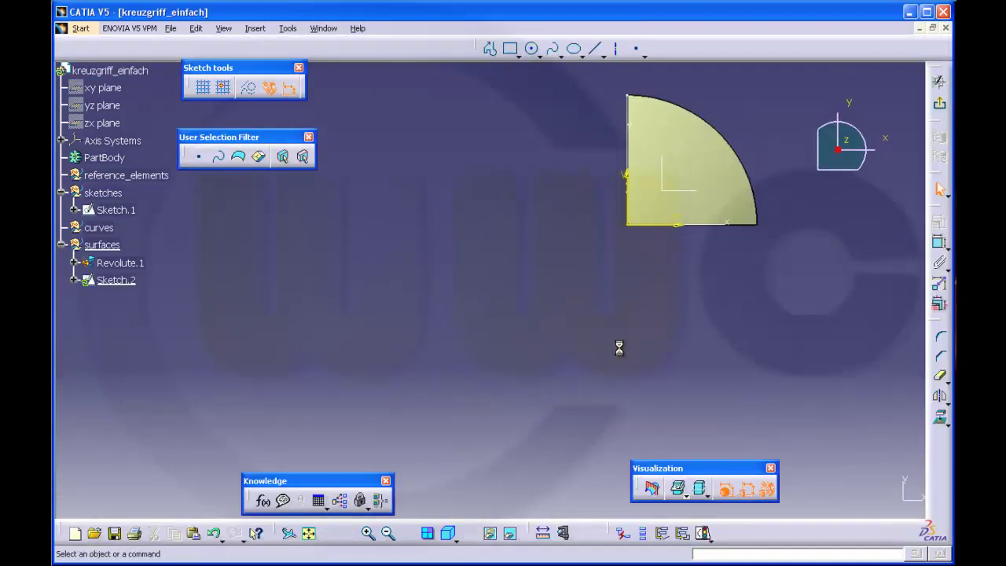
pyautogui.moveTo(599, 160)
pyautogui.mouseDown()
pyautogui.moveTo(694, 227)
pyautogui.moveTo(691, 240)
pyautogui.mouseUp()
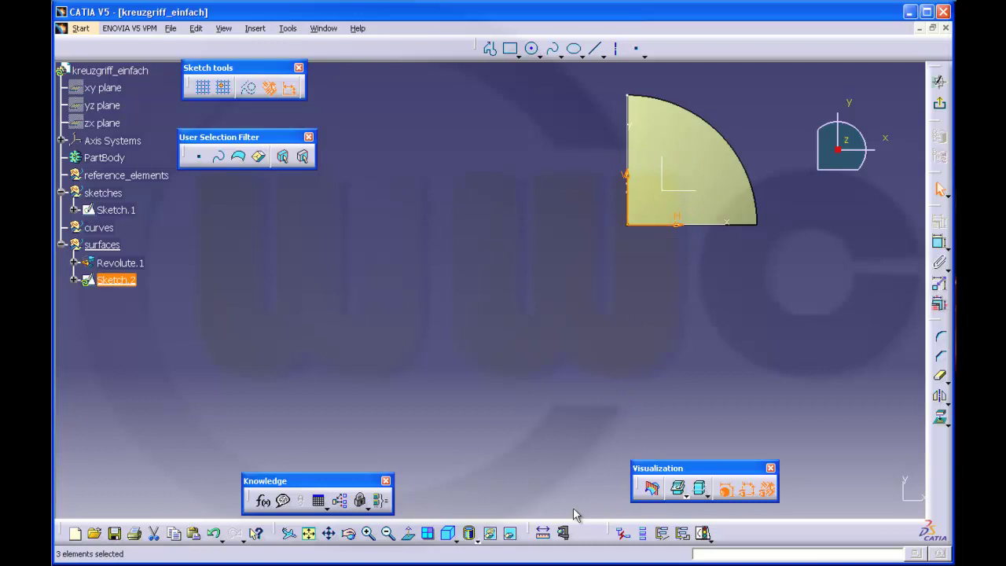
pyautogui.click(545, 499)
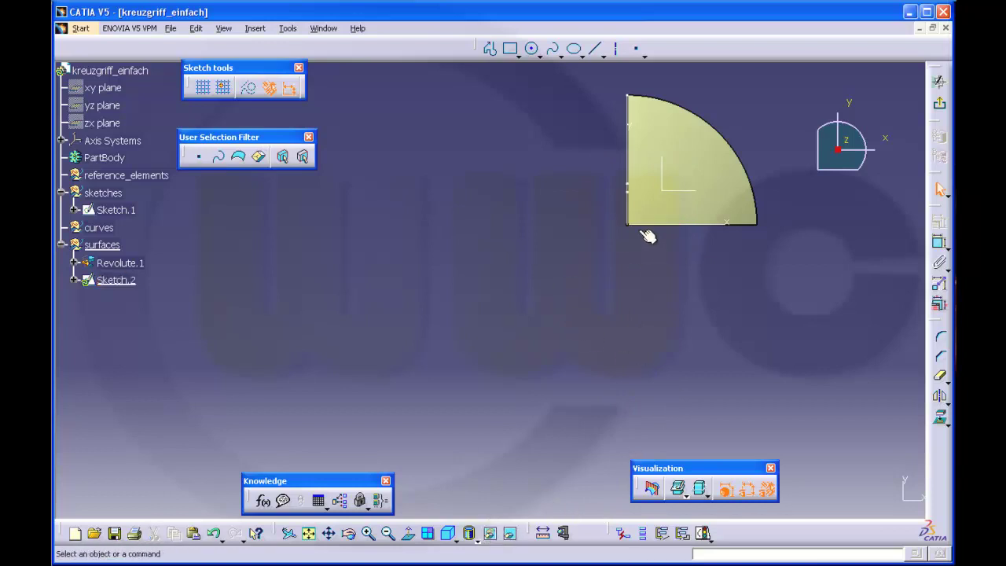
pyautogui.click(490, 49)
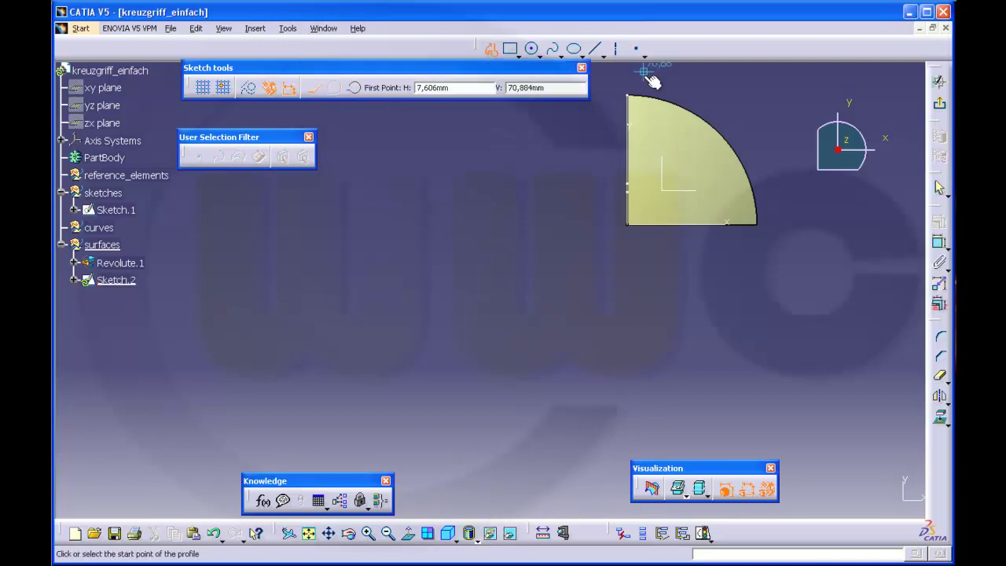
pyautogui.click(643, 102)
pyautogui.click(646, 192)
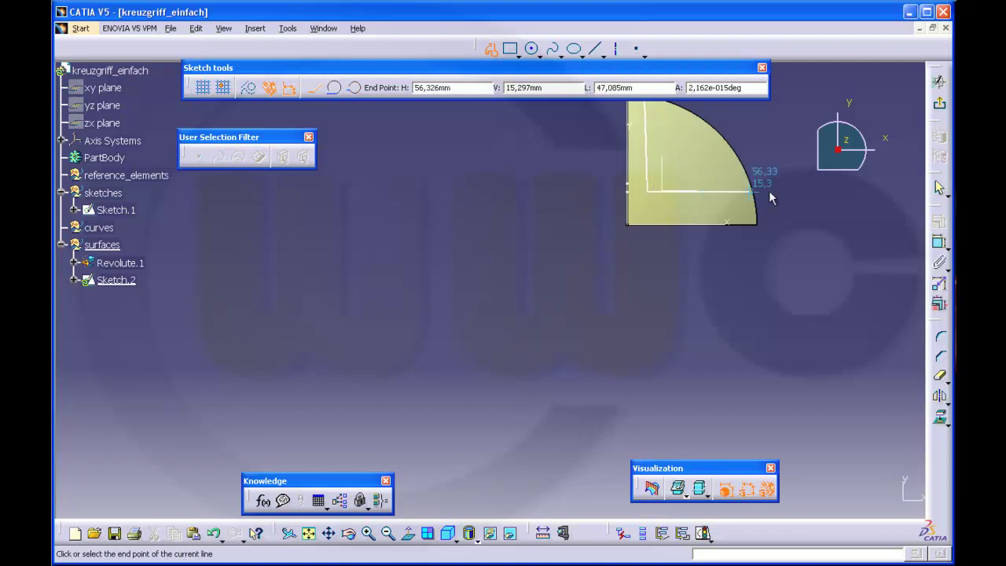
pyautogui.doubleClick(772, 196)
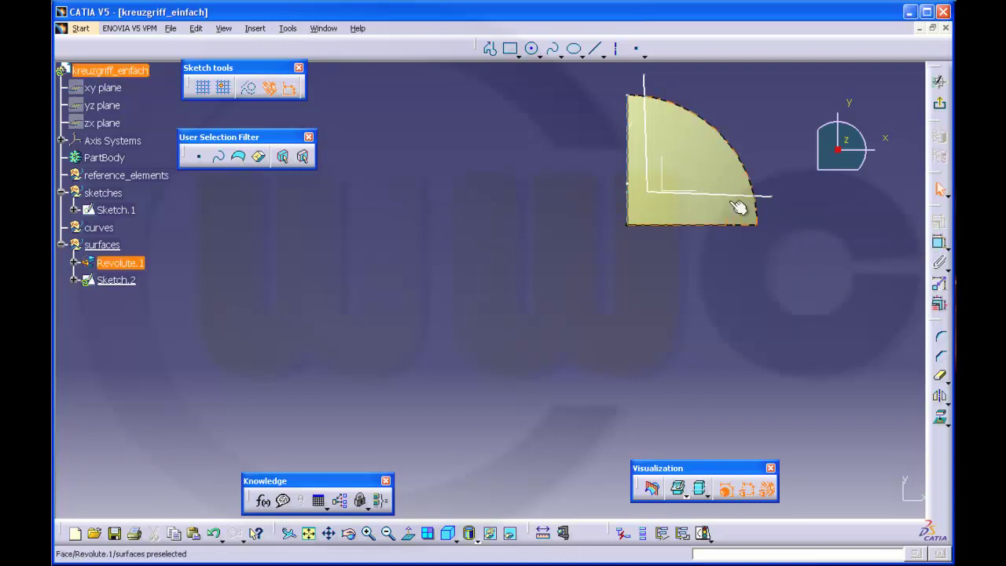
pyautogui.moveTo(730, 197); pyautogui.dragTo(734, 198)
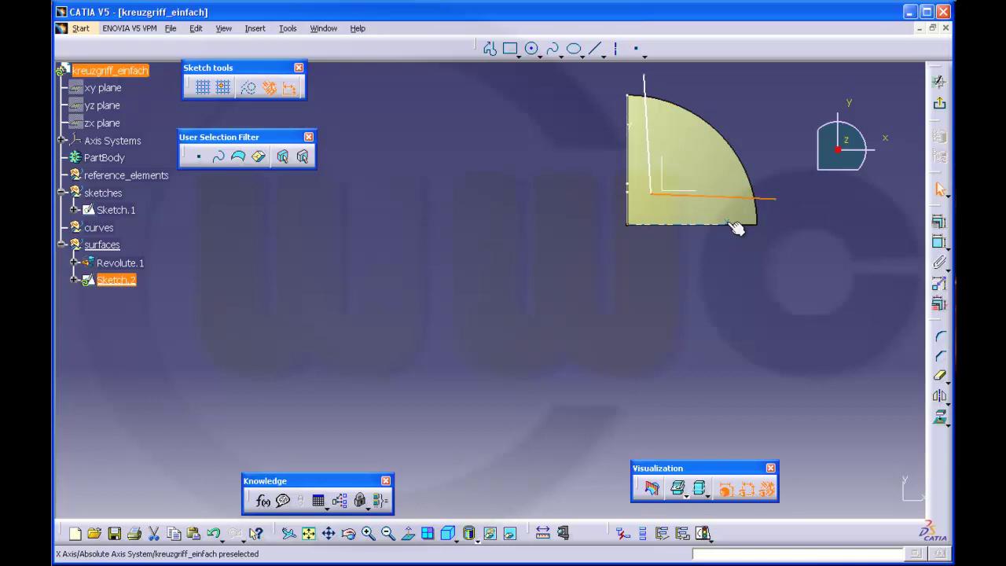
pyautogui.click(762, 198)
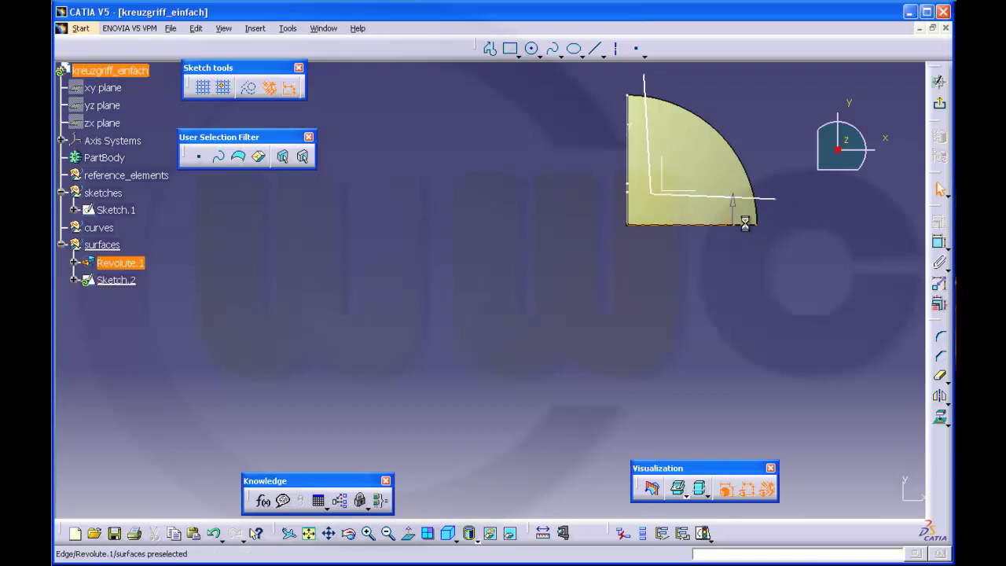
# Set the horizontal line's offset distance to 10 mm.
pyautogui.click(938, 242)
pyautogui.click(772, 202)
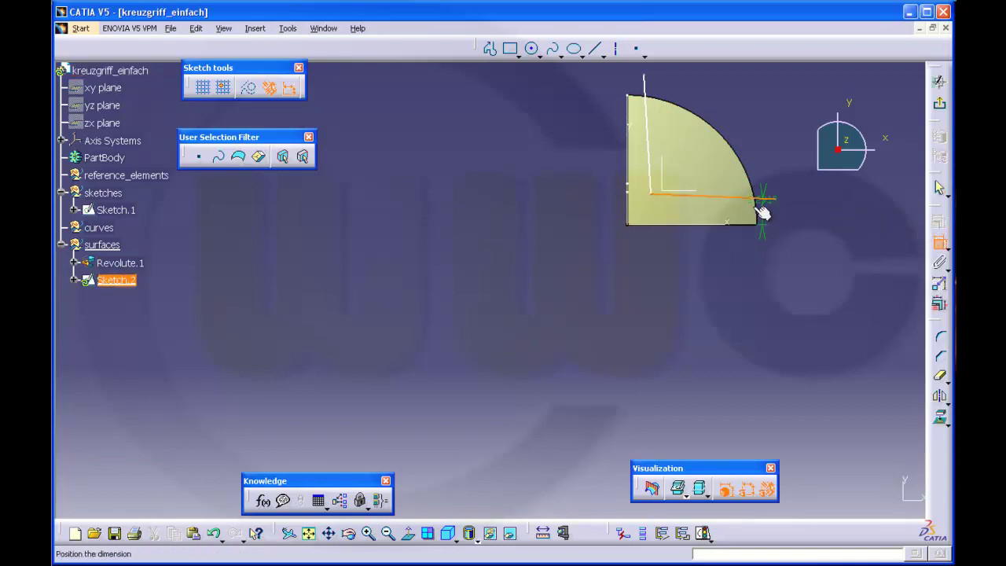
pyautogui.rightClick(754, 221)
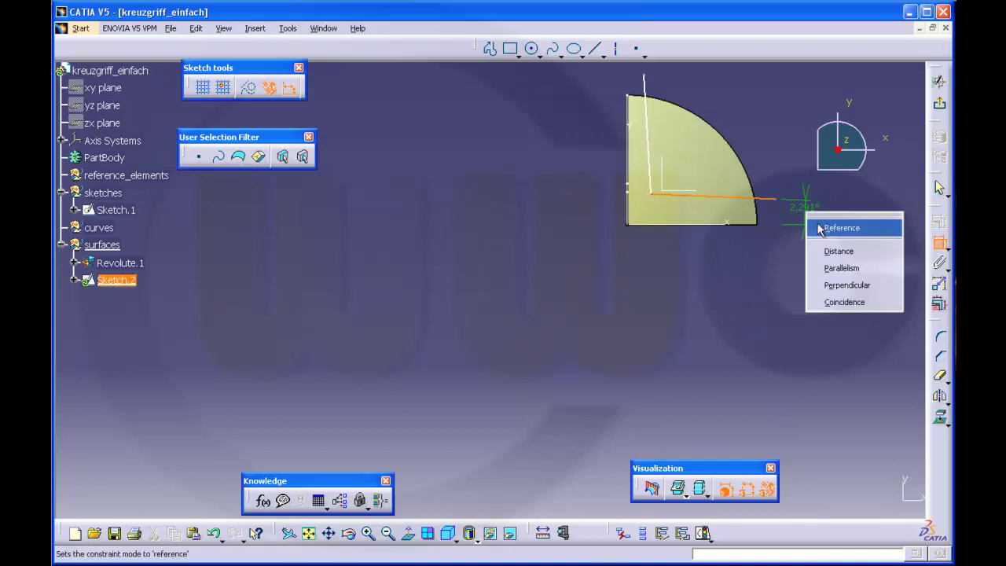
pyautogui.click(828, 252)
pyautogui.click(815, 218)
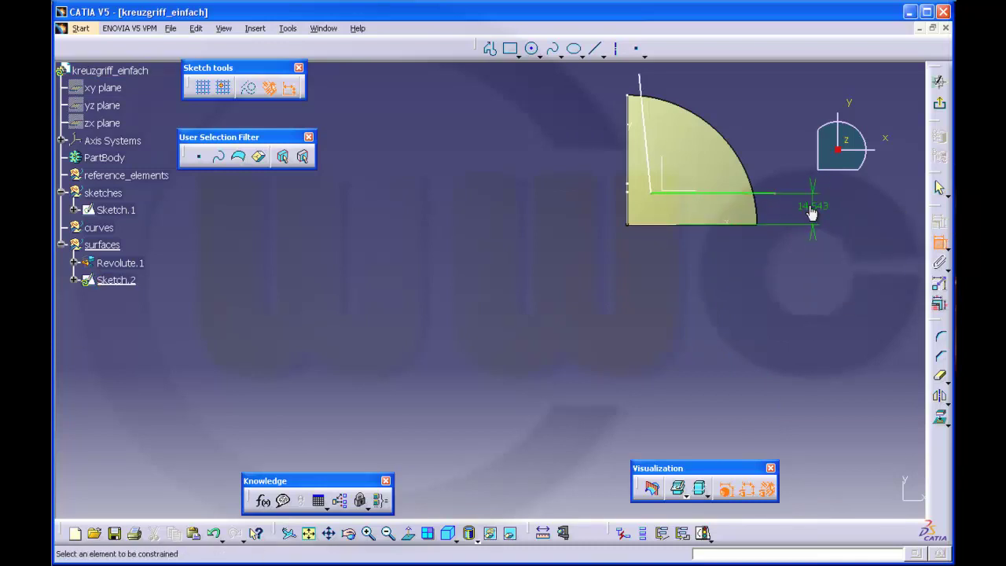
pyautogui.doubleClick(813, 211)
pyautogui.write('10')
pyautogui.press('Return')
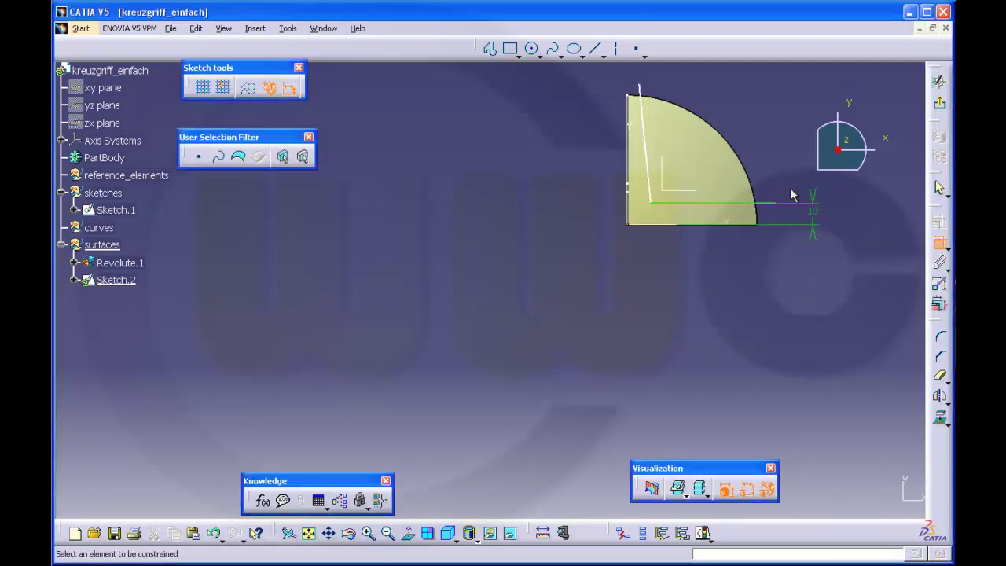
# Set the vertical line's offset from the left edge to 10 mm.
pyautogui.click(639, 115)
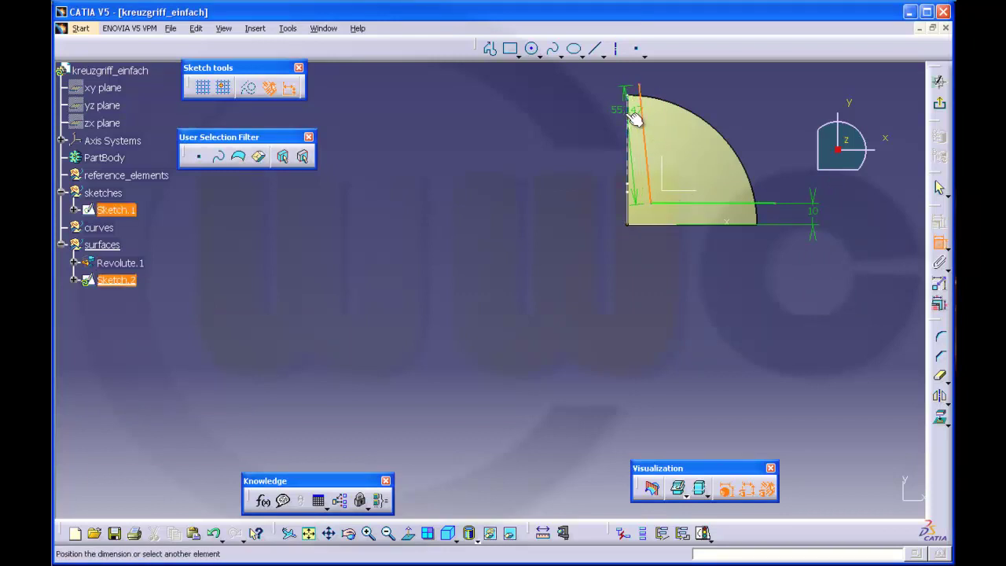
pyautogui.click(628, 113)
pyautogui.rightClick(601, 112)
pyautogui.click(617, 152)
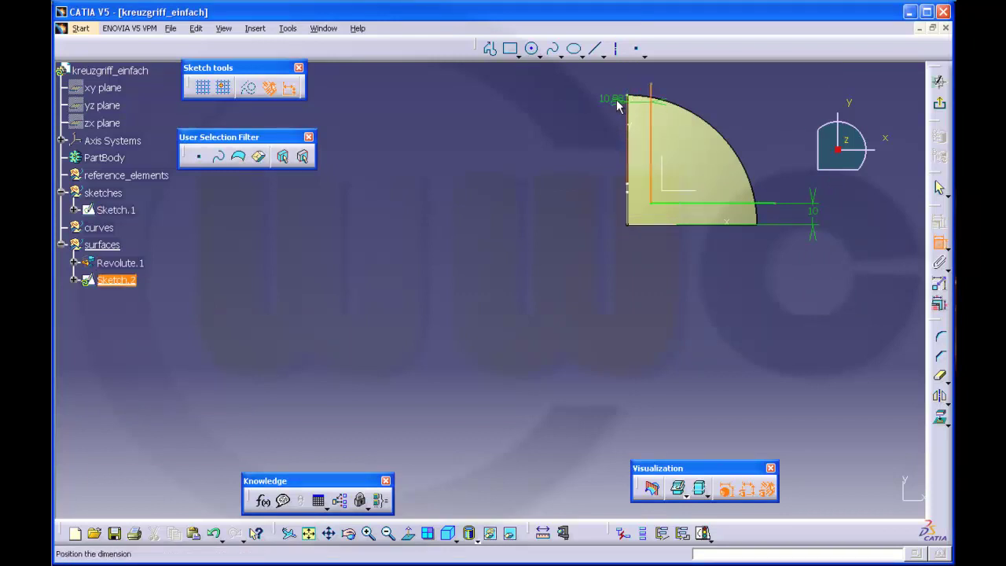
pyautogui.click(621, 80)
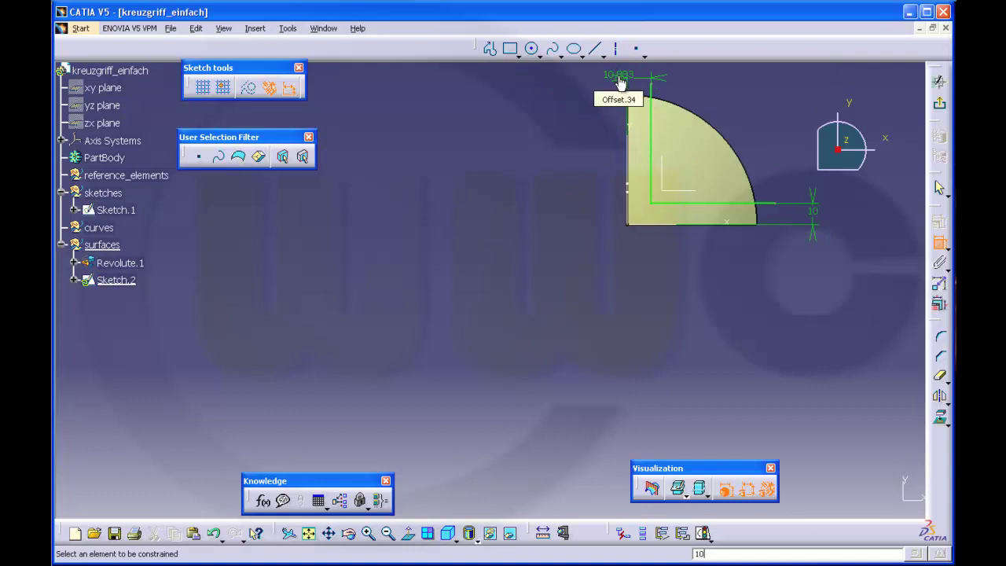
pyautogui.write('10')
pyautogui.press('Return')
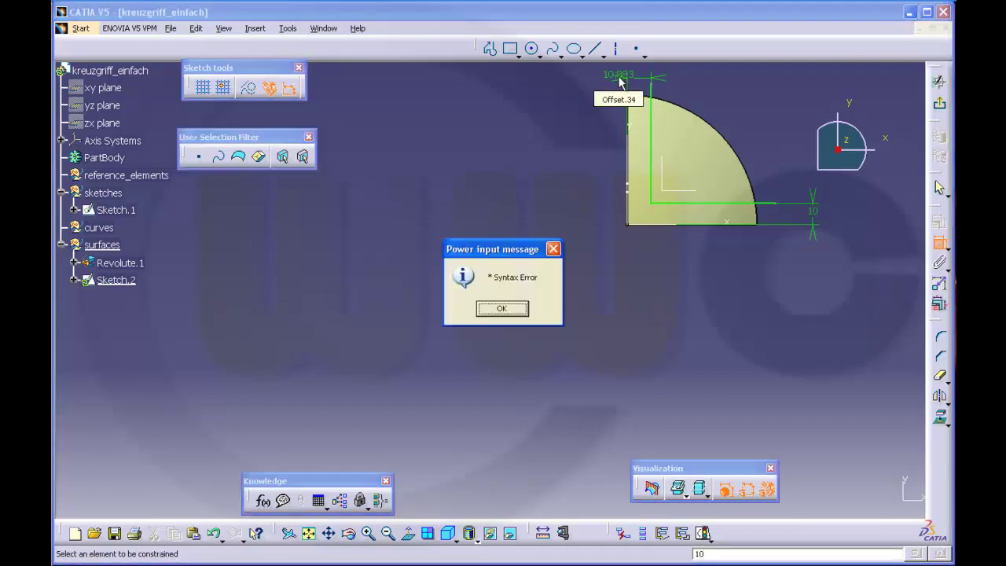
pyautogui.click(507, 307)
pyautogui.doubleClick(611, 78)
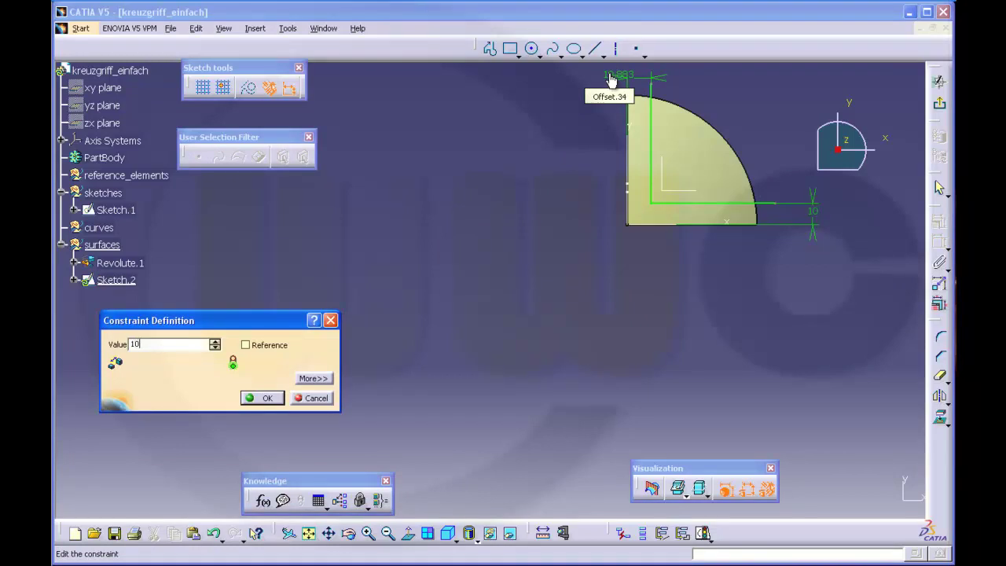
pyautogui.press('Return')
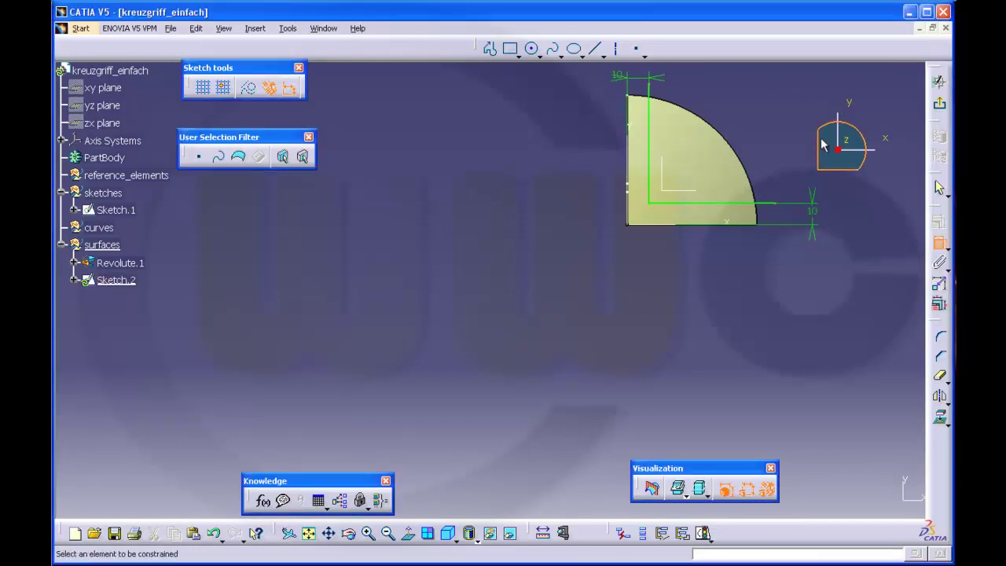
# Set the horizontal leg length to 50 mm.
pyautogui.click(724, 204)
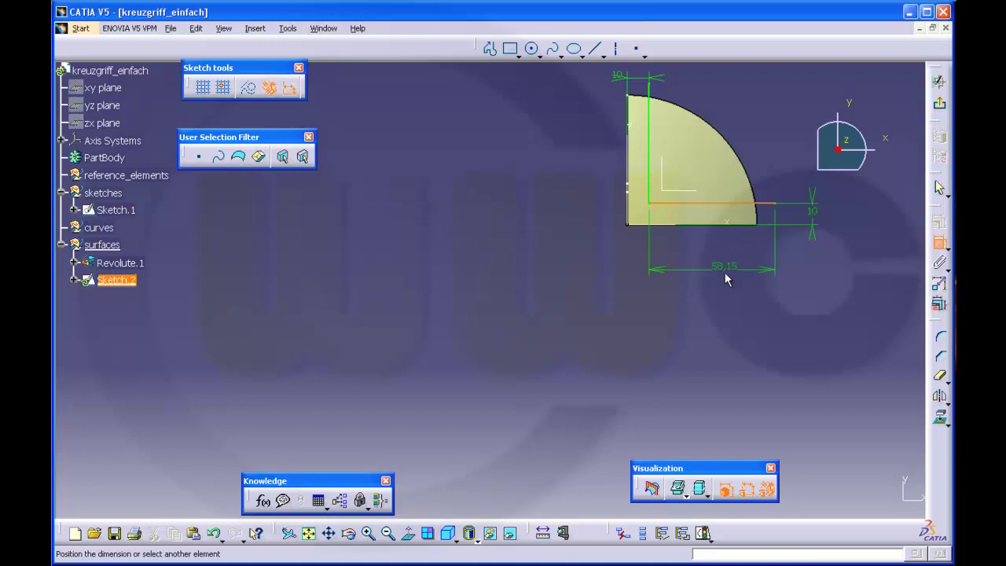
pyautogui.click(725, 277)
pyautogui.write('50')
pyautogui.press('Return')
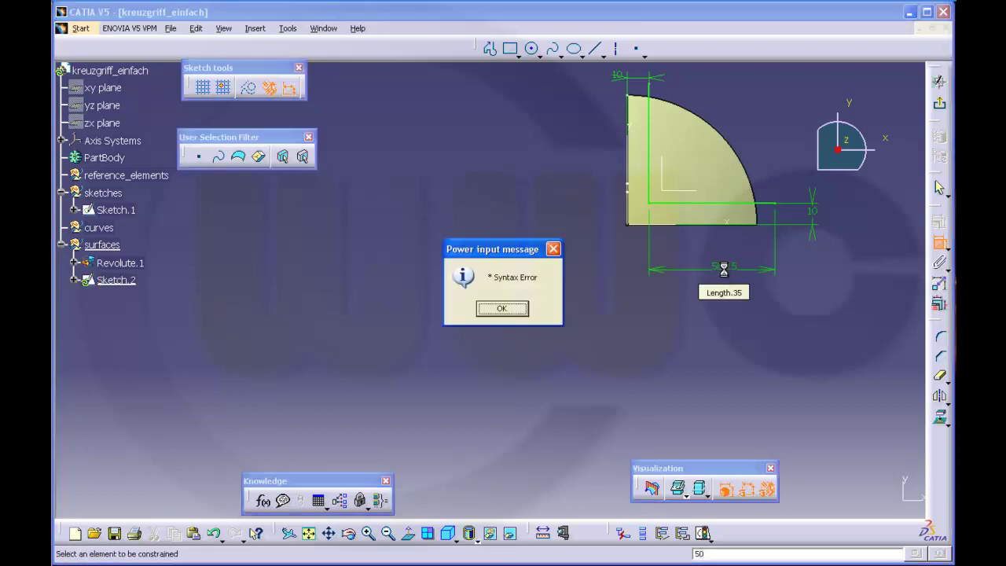
pyautogui.click(511, 308)
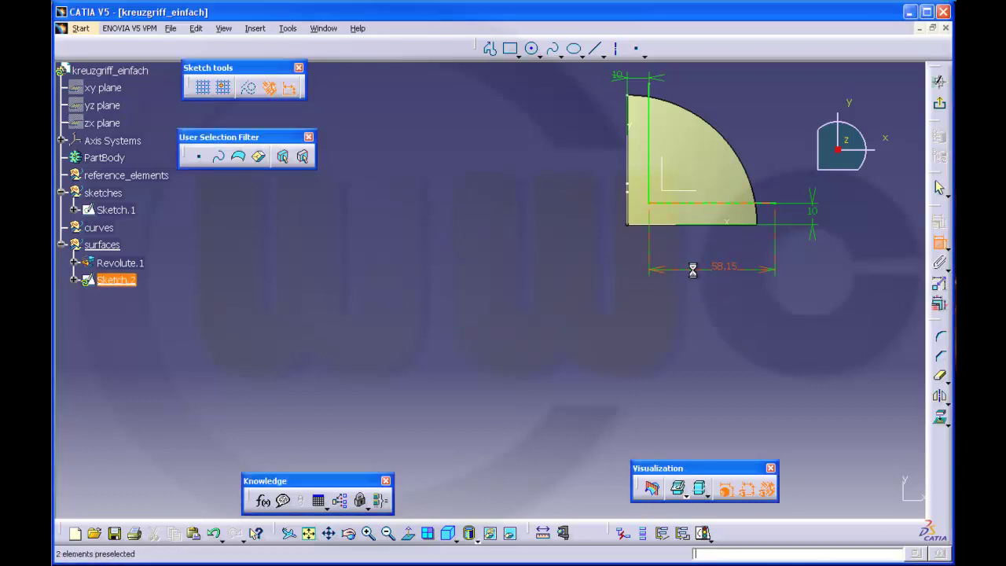
pyautogui.doubleClick(718, 271)
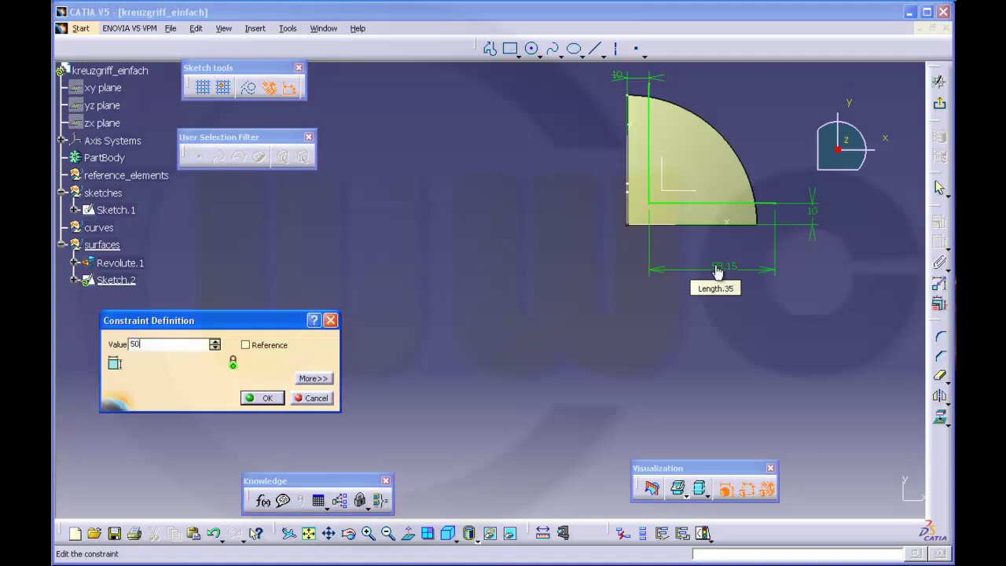
pyautogui.press('Return')
# Set the vertical leg length to 50 mm and leave the sketcher.
pyautogui.click(650, 118)
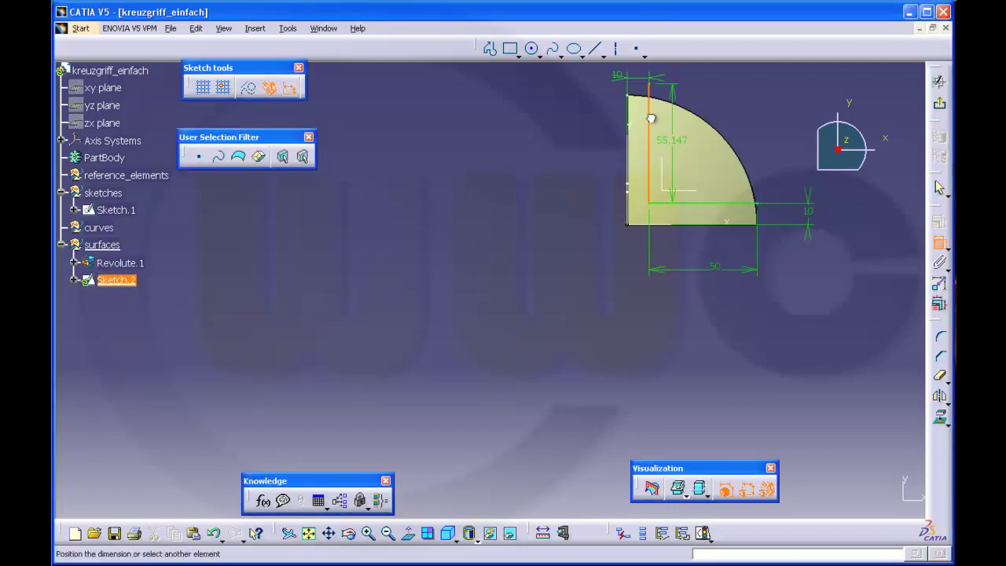
pyautogui.click(530, 139)
pyautogui.doubleClick(529, 141)
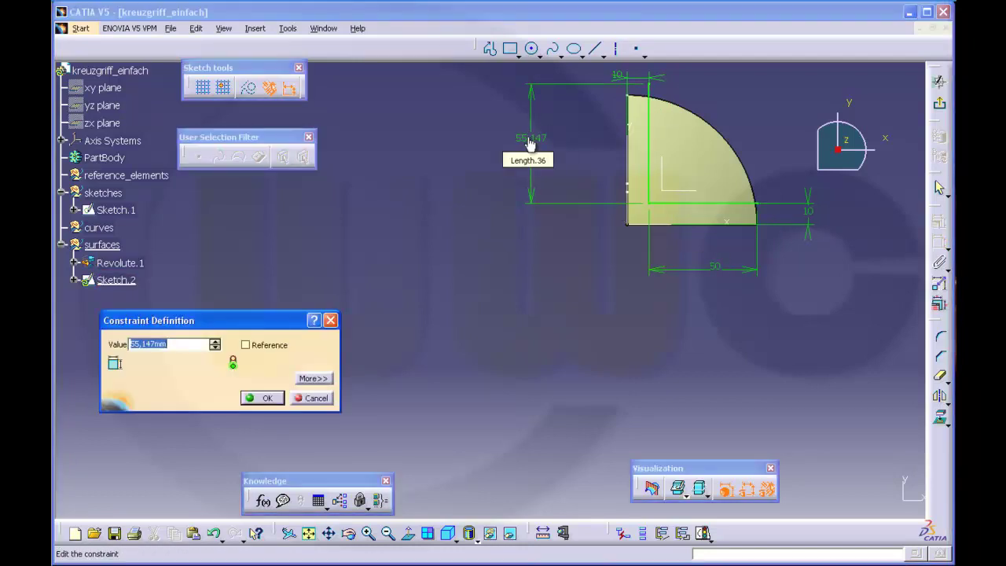
pyautogui.write('50')
pyautogui.press('Return')
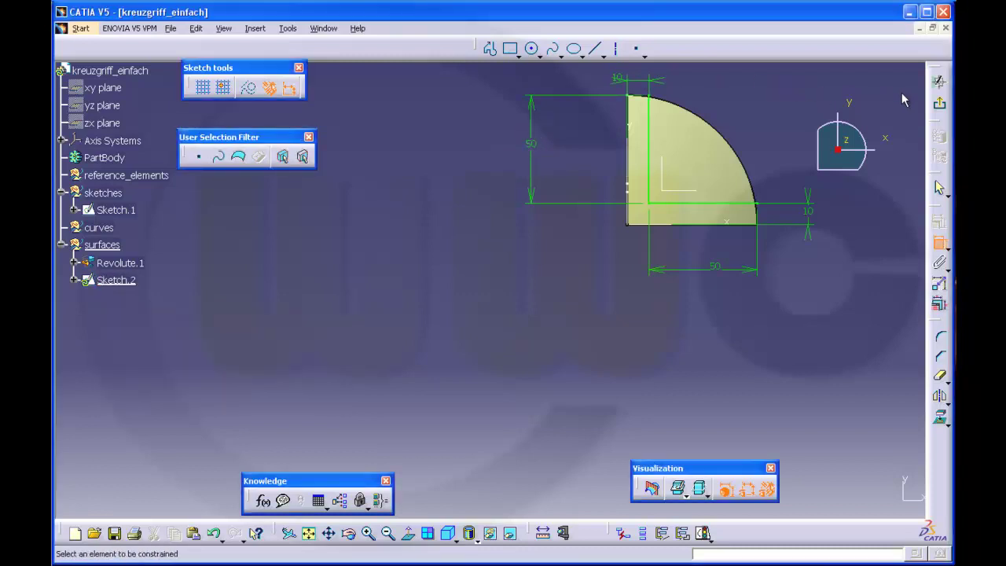
pyautogui.click(938, 82)
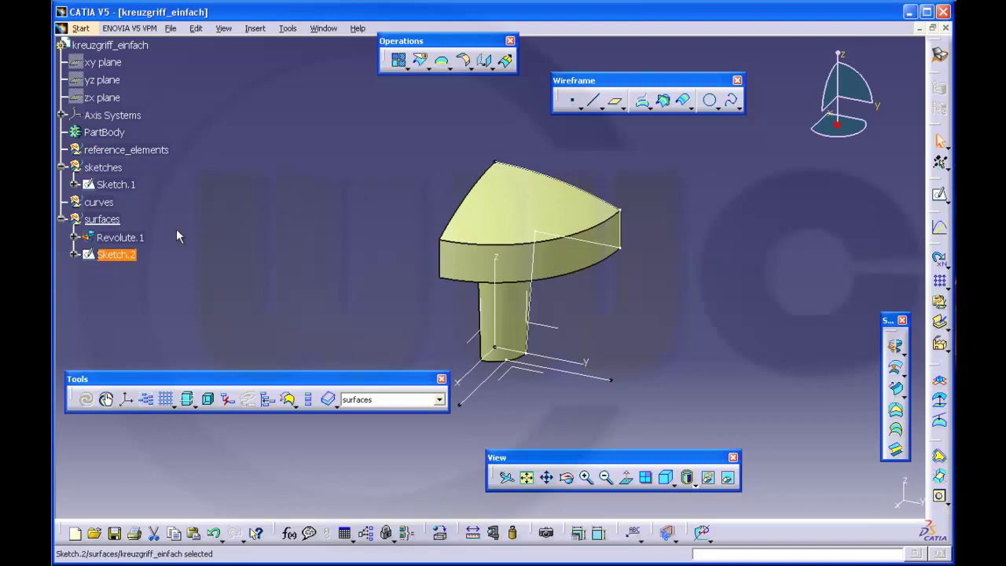
# Drag Sketch.2 into the sketches set, then define surfaces as the work object again.
pyautogui.doubleClick(116, 253)
pyautogui.moveTo(123, 184); pyautogui.dragTo(103, 167)
pyautogui.rightClick(116, 237)
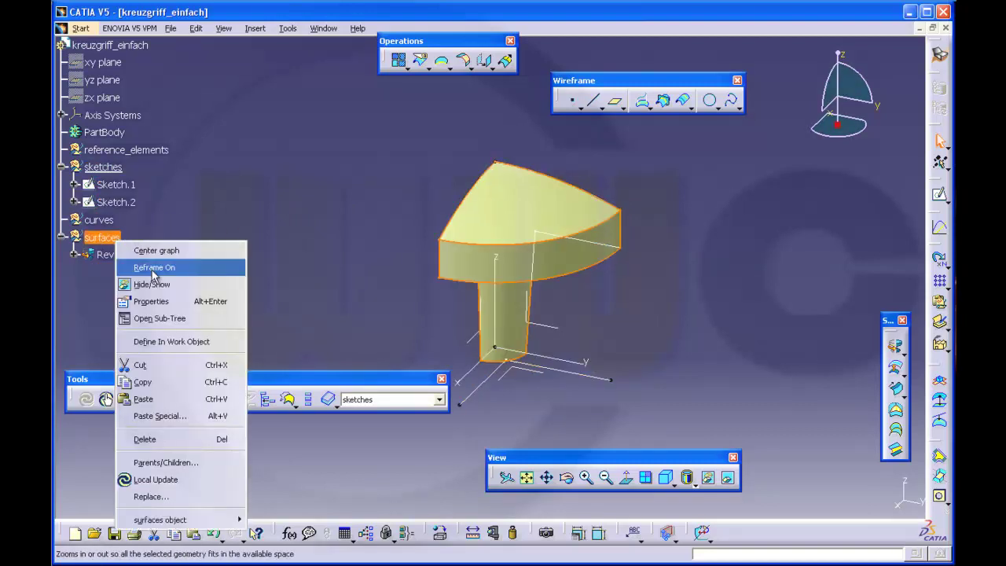
pyautogui.click(180, 342)
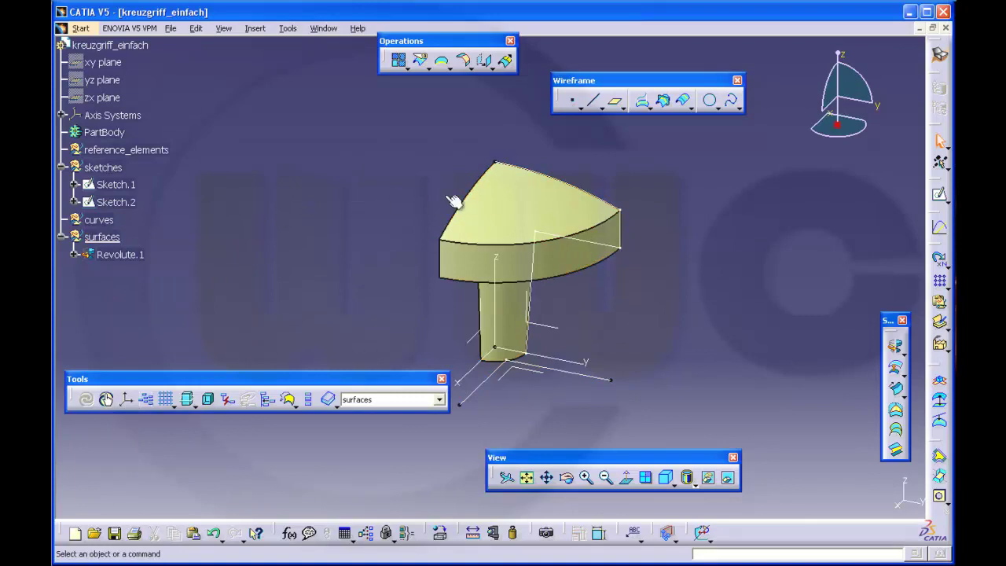
# Extrude Sketch.2 upward 110 mm into L-shaped walls crossing the quarter-round revolve surface.
pyautogui.click(905, 351)
pyautogui.click(885, 366)
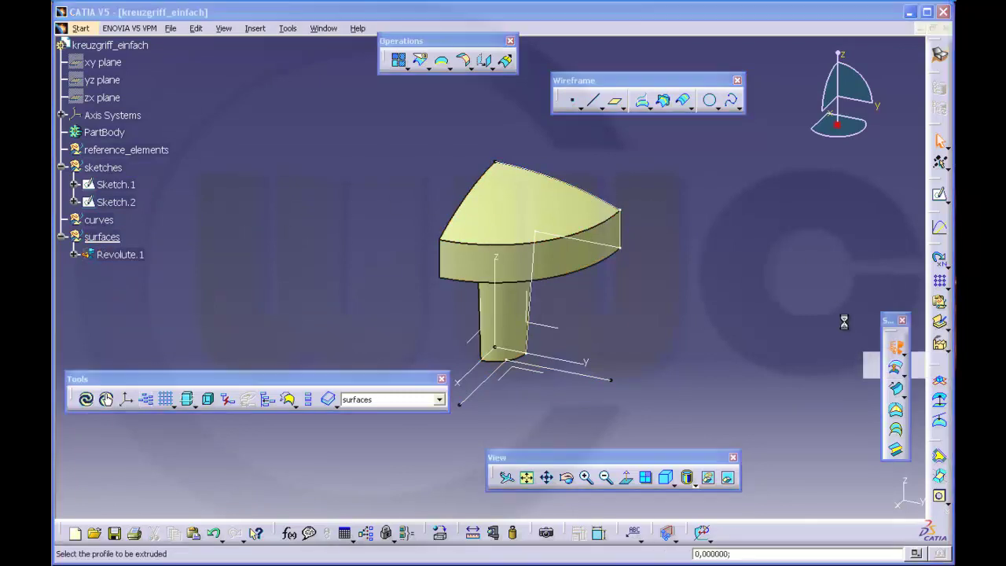
pyautogui.click(602, 382)
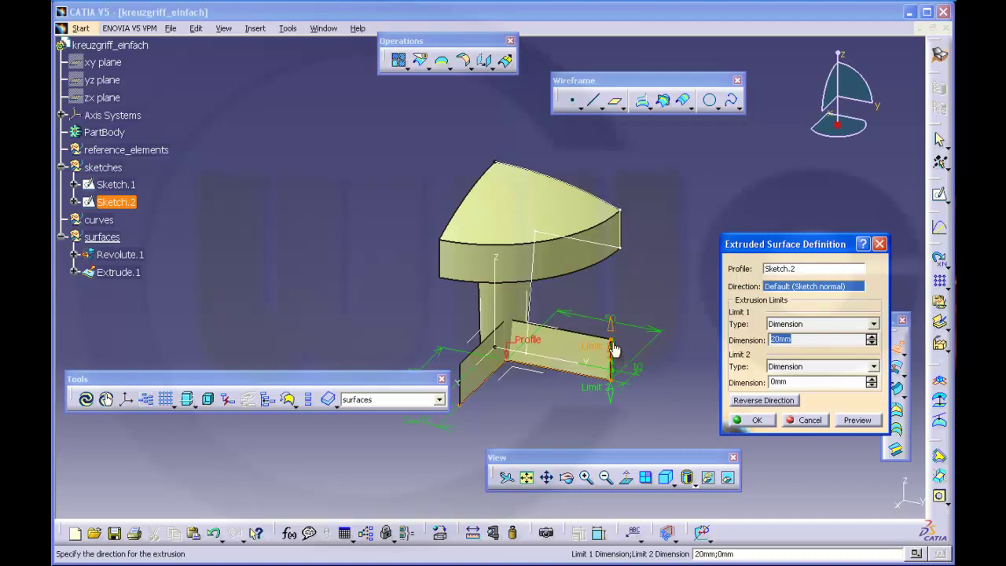
pyautogui.moveTo(614, 350); pyautogui.dragTo(580, 155)
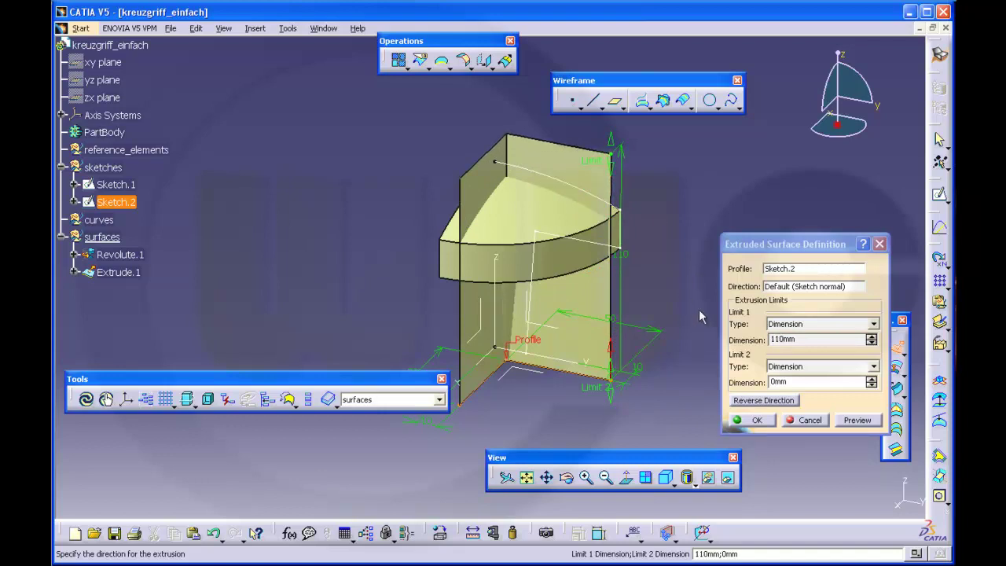
pyautogui.click(756, 420)
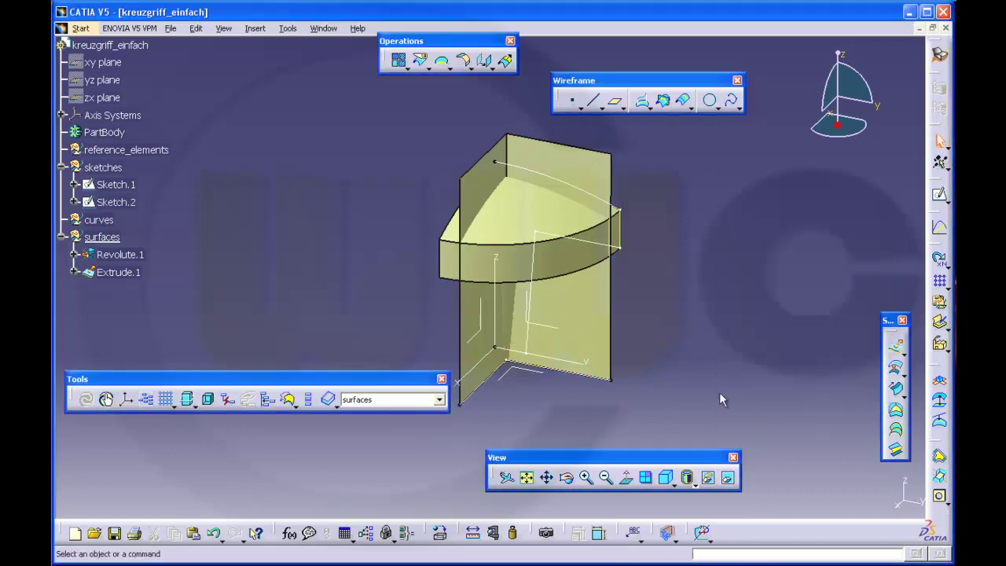
pyautogui.moveTo(719, 392); pyautogui.dragTo(696, 345, button='middle')
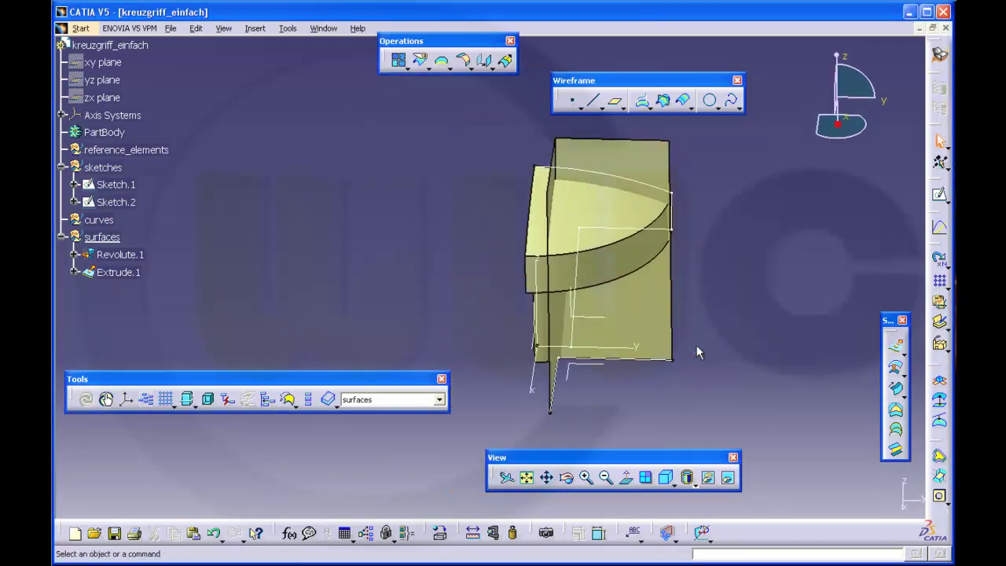
pyautogui.moveTo(723, 265); pyautogui.dragTo(640, 255, button='middle')
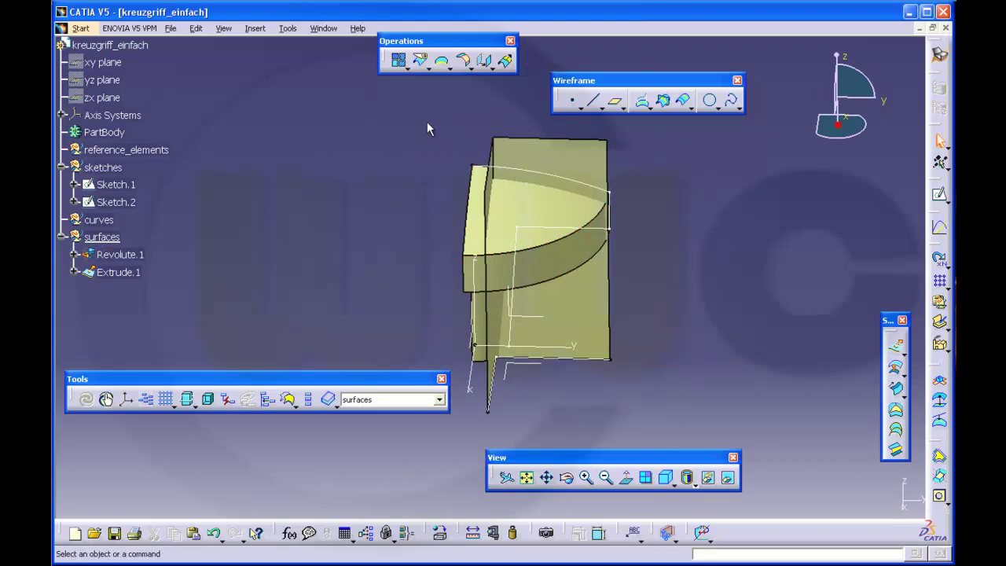
# Trim Revolute.1 and Extrude.1 against each other, keeping the other side, leaving one arm piece.
pyautogui.click(429, 69)
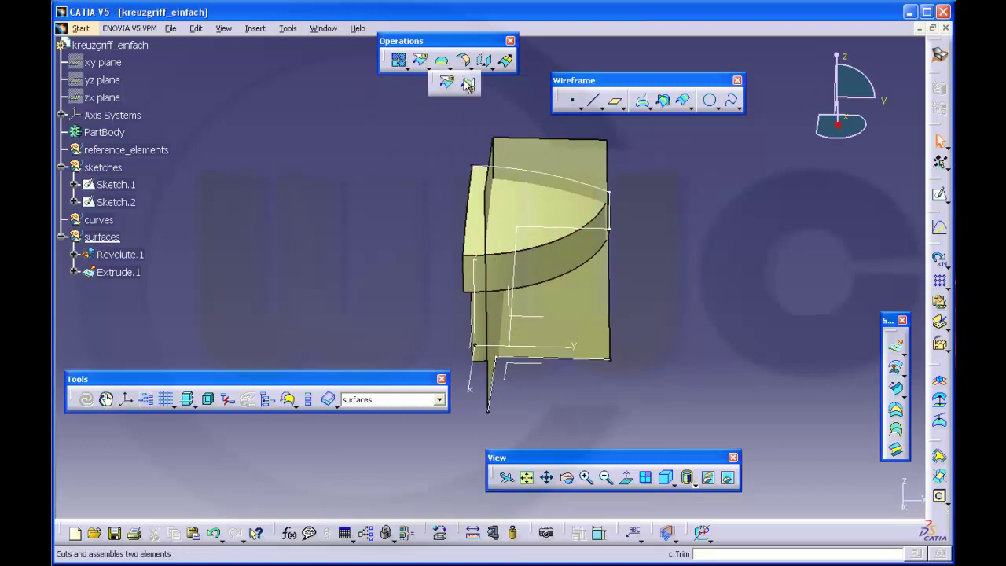
pyautogui.click(466, 81)
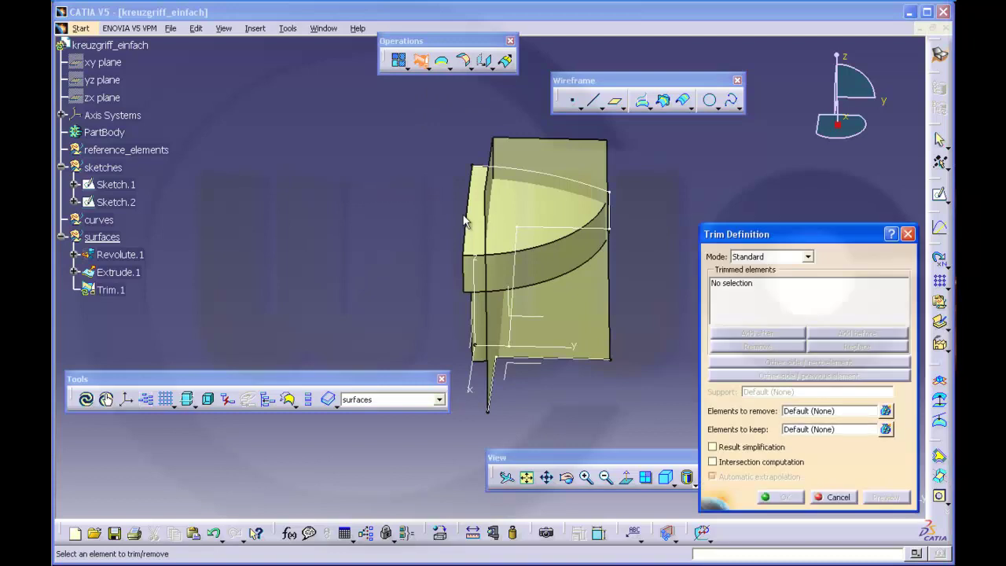
pyautogui.click(476, 222)
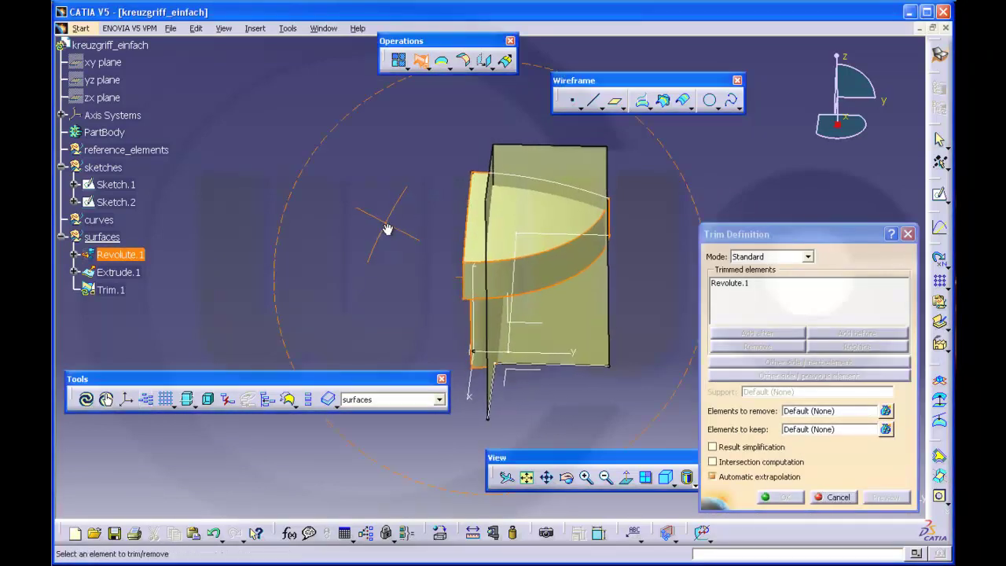
pyautogui.moveTo(386, 229); pyautogui.dragTo(377, 186, button='middle')
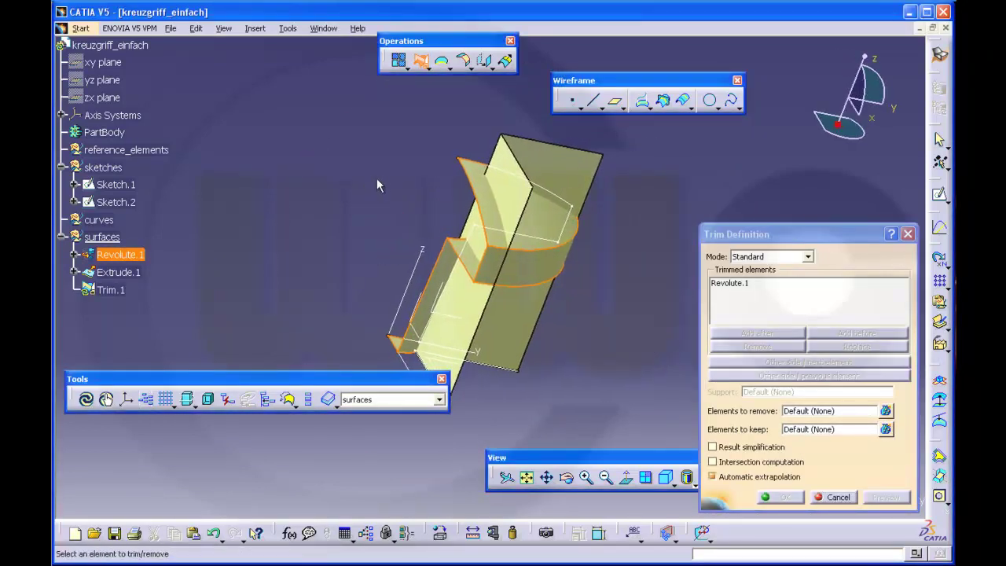
pyautogui.click(487, 245)
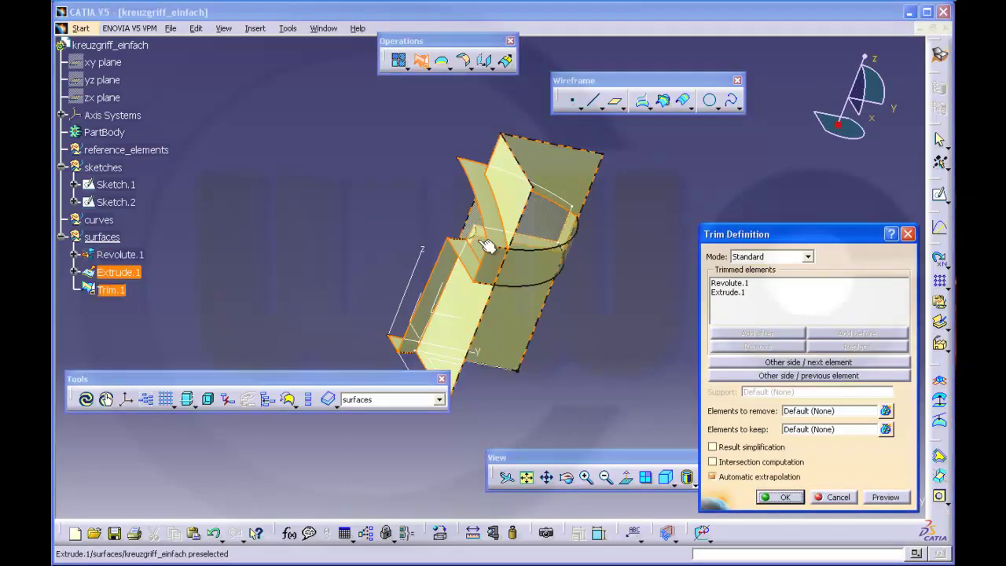
pyautogui.click(768, 377)
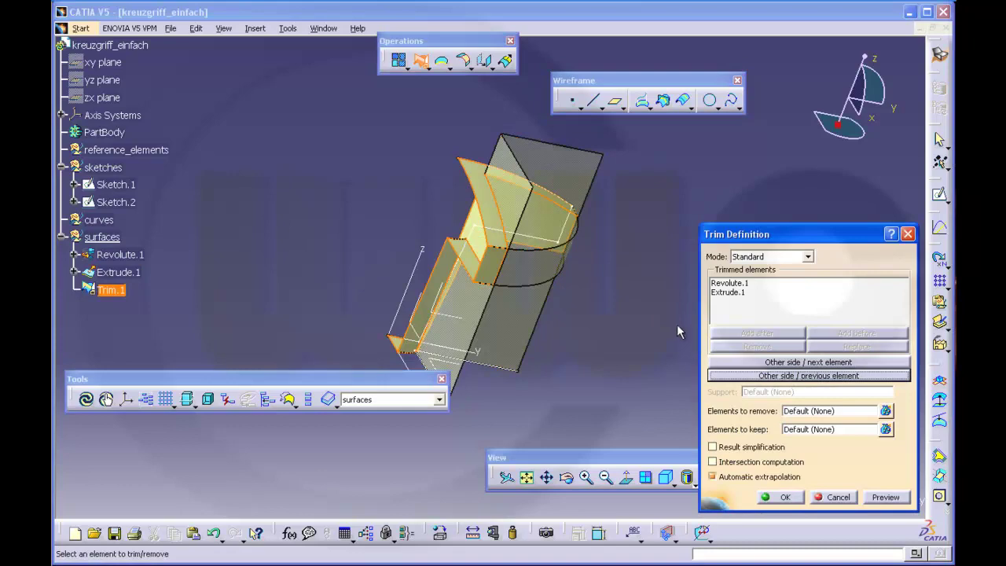
pyautogui.moveTo(677, 324); pyautogui.dragTo(770, 369, button='middle')
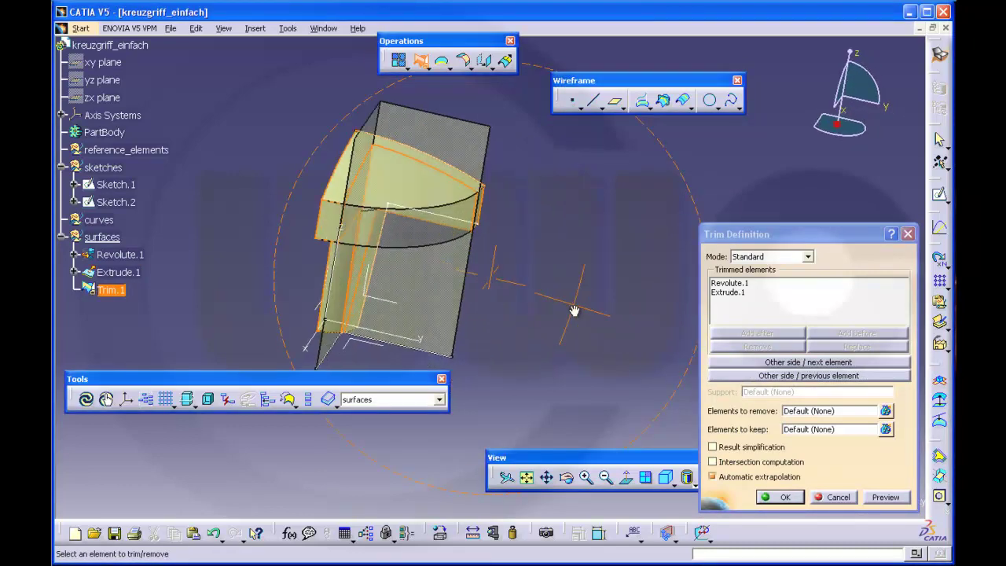
pyautogui.click(783, 497)
pyautogui.moveTo(585, 322); pyautogui.dragTo(493, 300, button='middle')
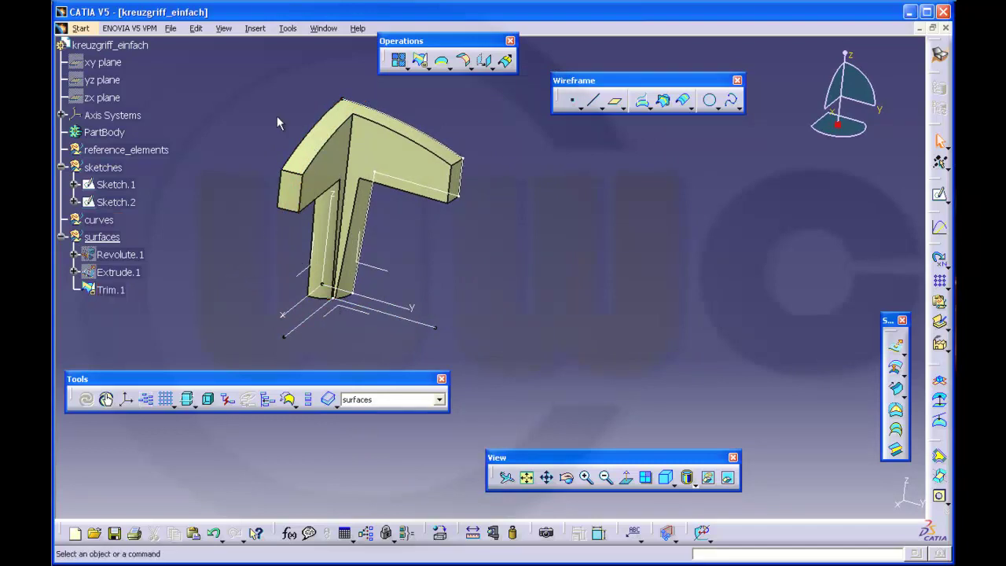
# Undo Trim.1 so Revolute.1 and Extrude.1 are separate, untrimmed surfaces again.
pyautogui.click(214, 535)
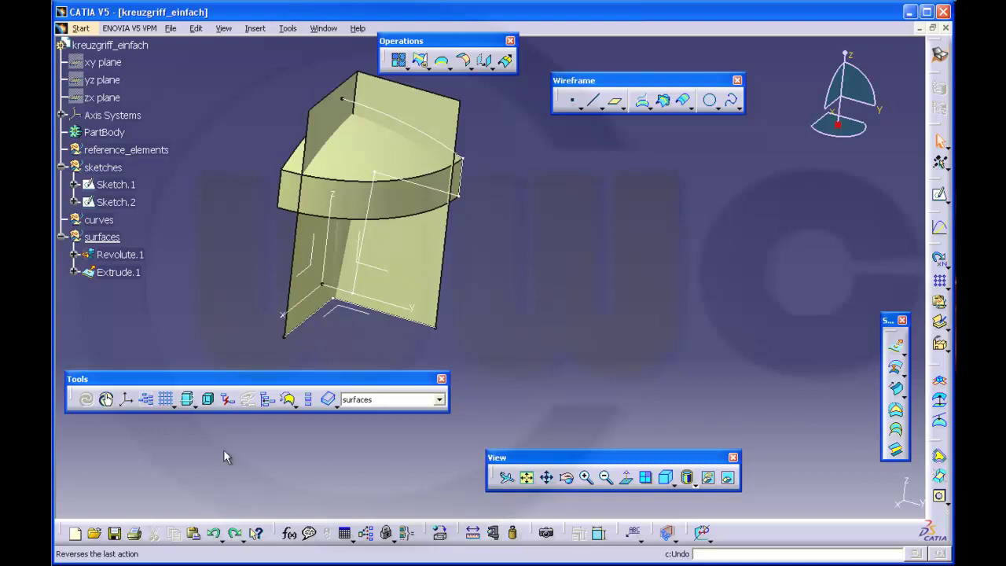
pyautogui.moveTo(468, 306); pyautogui.dragTo(575, 319, button='middle')
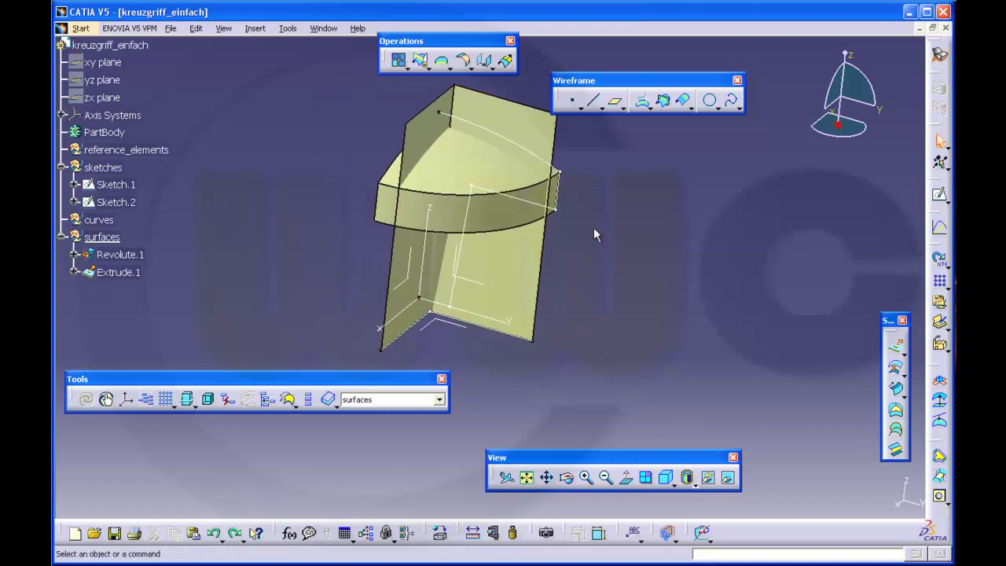
# Start a two-surface Shape Fillet on Extrude.1, then cancel it.
pyautogui.click(465, 63)
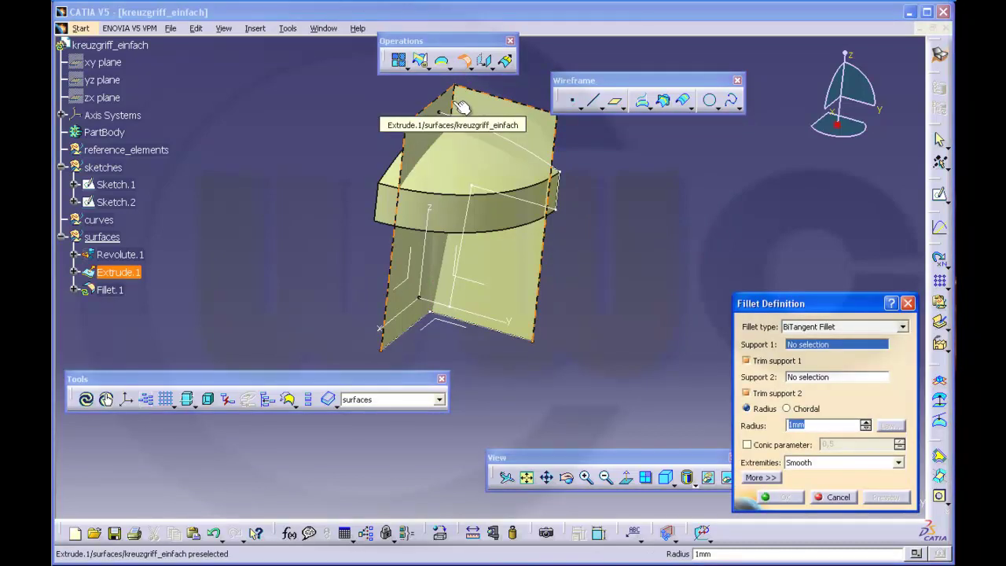
pyautogui.click(460, 106)
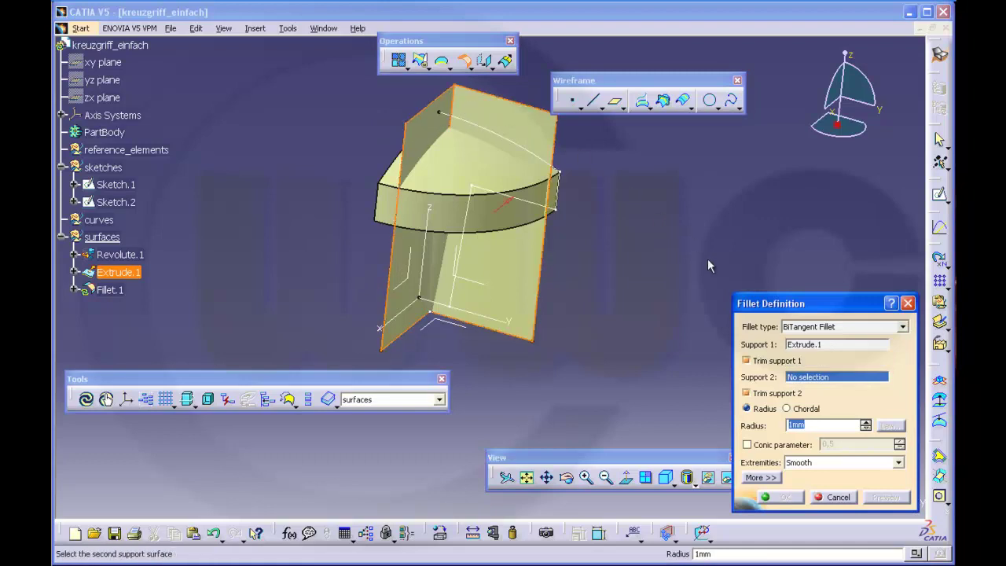
pyautogui.click(838, 497)
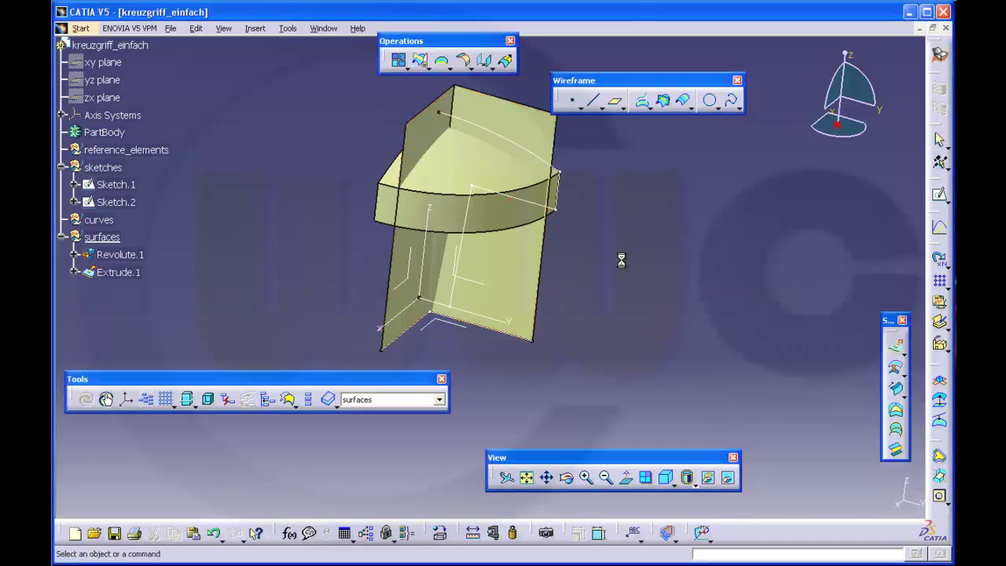
# Round Extrude.1's vertical inside corner edge with a 20 mm edge fillet.
pyautogui.click(475, 71)
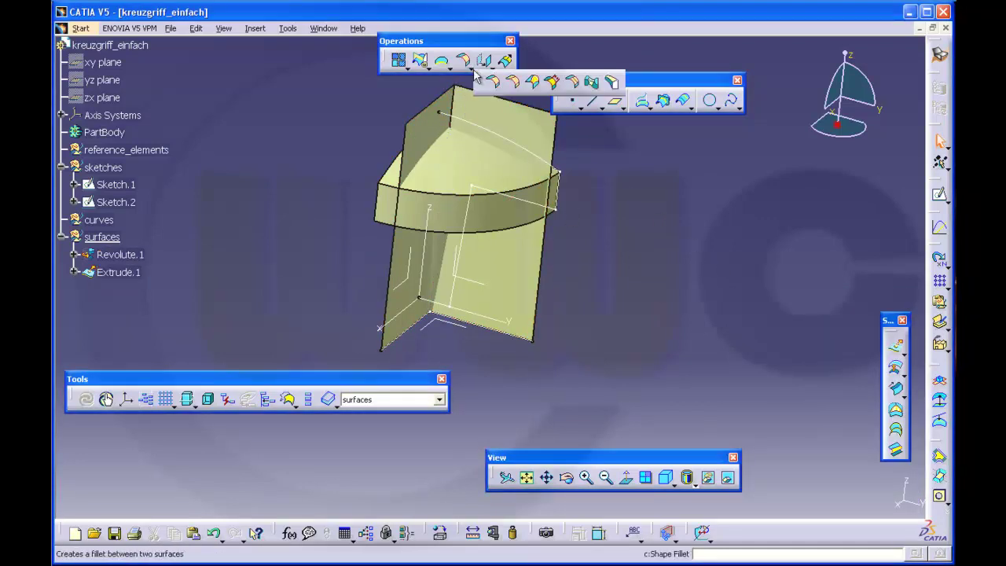
pyautogui.click(513, 81)
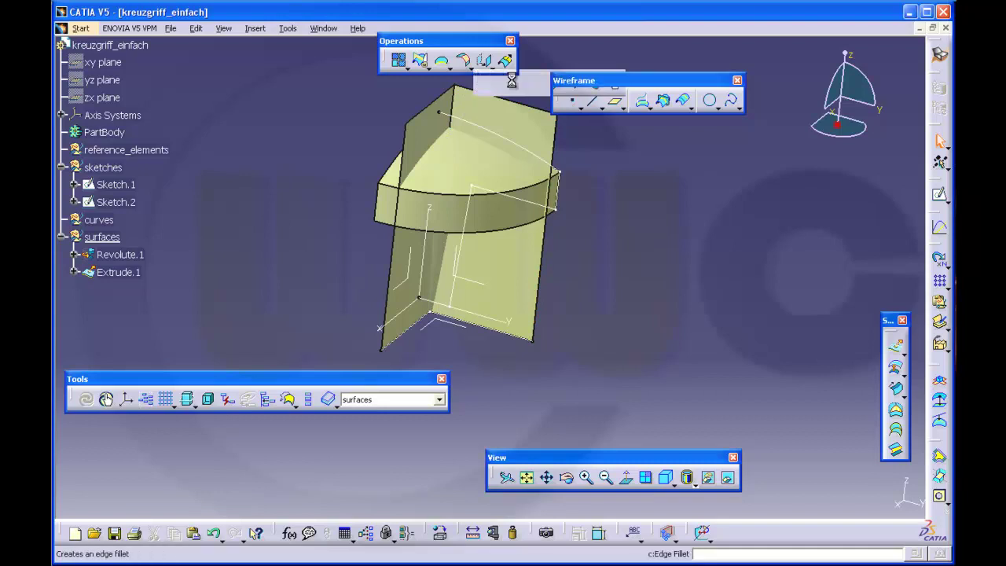
pyautogui.click(460, 104)
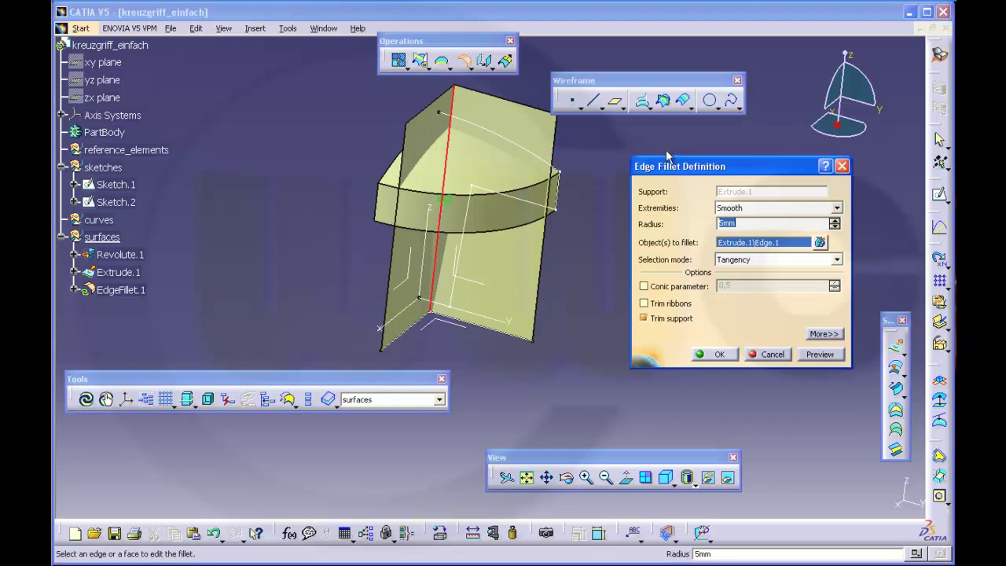
pyautogui.write('20')
pyautogui.click(710, 353)
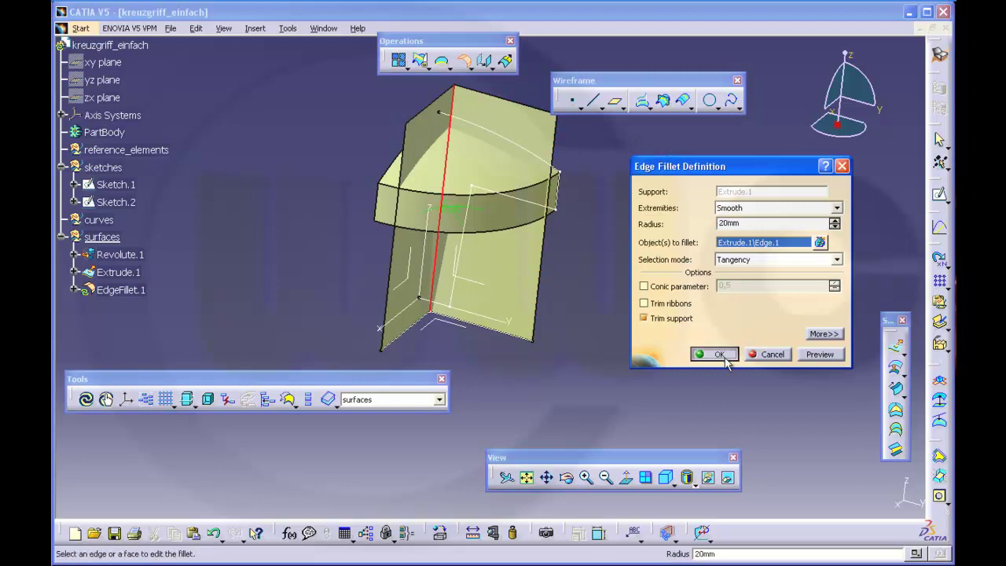
pyautogui.click(707, 344)
pyautogui.moveTo(612, 300); pyautogui.dragTo(436, 213, button='middle')
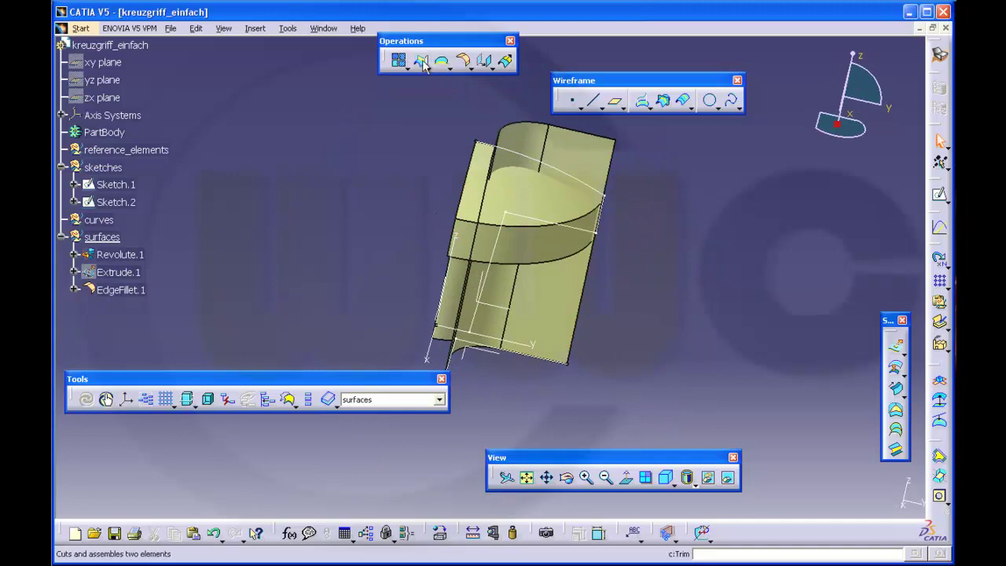
# Trim Revolute.1 against EdgeFillet.1 into one T-shaped arm with a rounded inside corner.
pyautogui.click(421, 61)
pyautogui.moveTo(595, 206); pyautogui.dragTo(569, 189, button='middle')
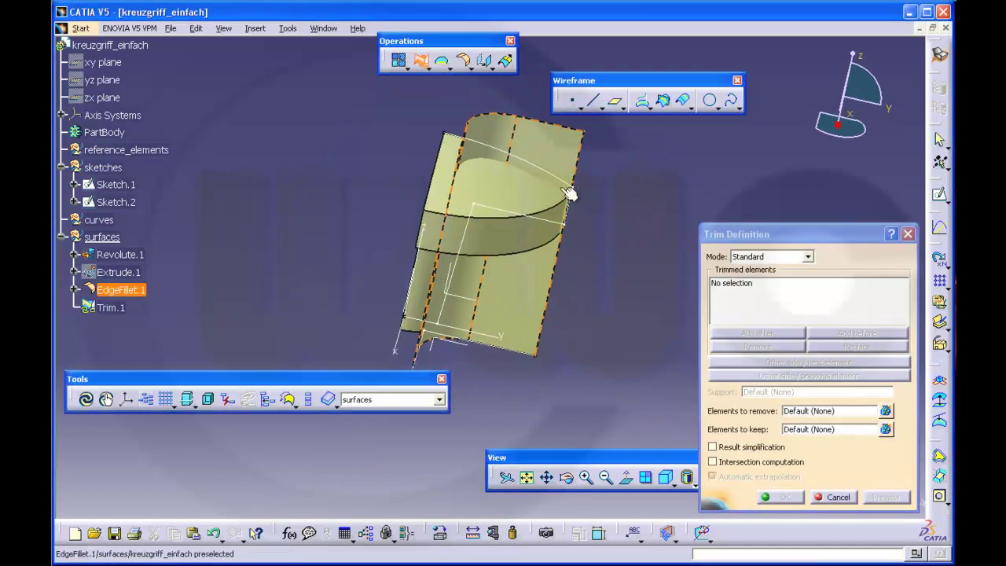
pyautogui.click(450, 195)
pyautogui.moveTo(450, 195); pyautogui.dragTo(479, 188, button='middle')
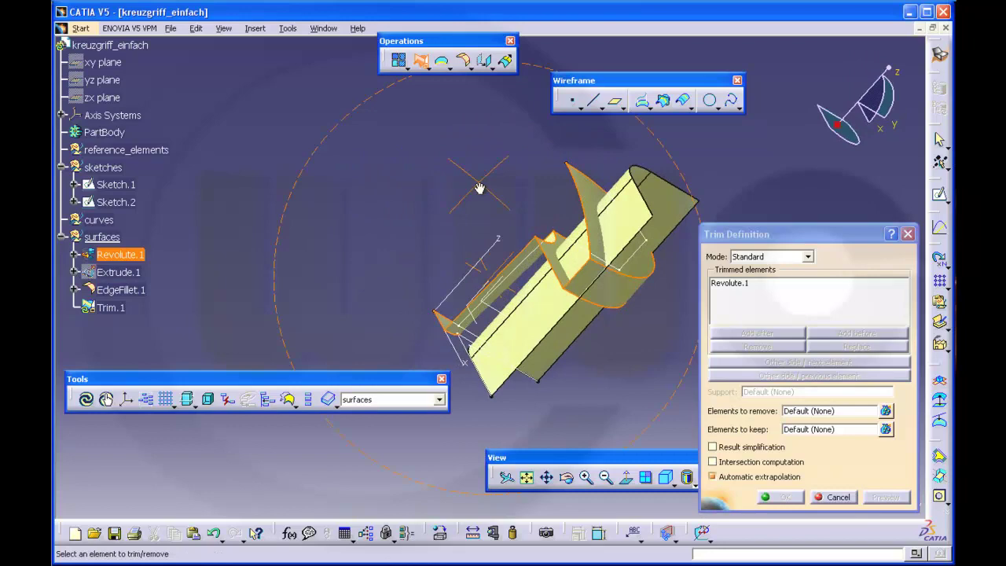
pyautogui.click(582, 264)
pyautogui.moveTo(537, 201); pyautogui.dragTo(472, 218, button='middle')
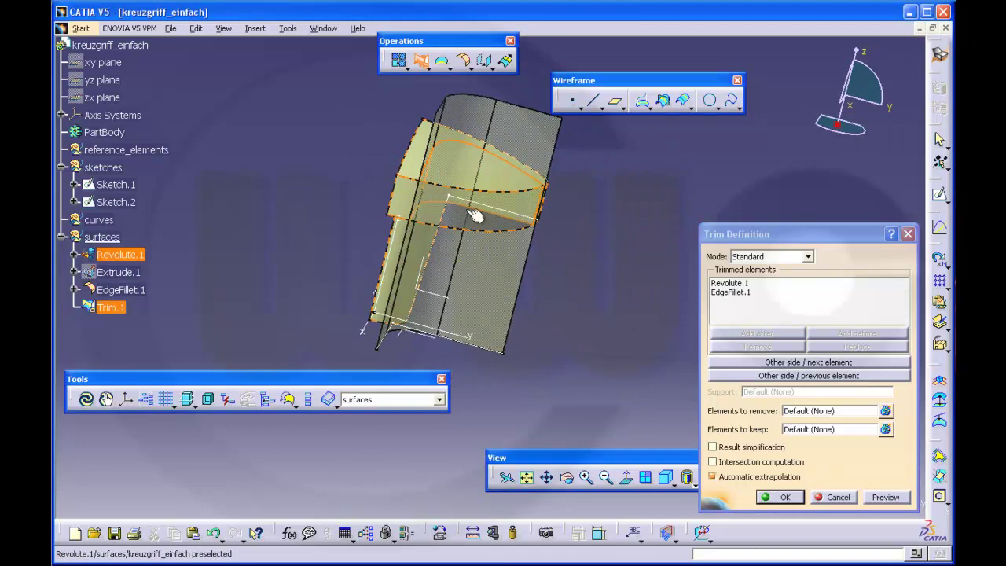
pyautogui.click(779, 496)
pyautogui.moveTo(633, 274)
pyautogui.mouseDown(button='middle')
pyautogui.moveTo(589, 283)
pyautogui.moveTo(549, 271)
pyautogui.mouseUp(button='middle')
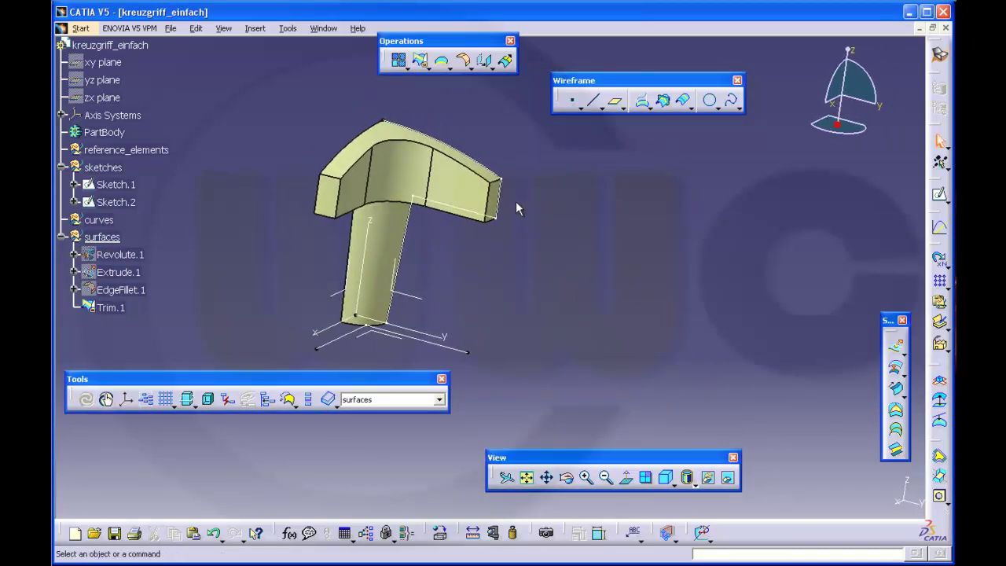
# Round the arm's vertical end edges with a 10 mm edge fillet.
pyautogui.click(464, 61)
pyautogui.write('10')
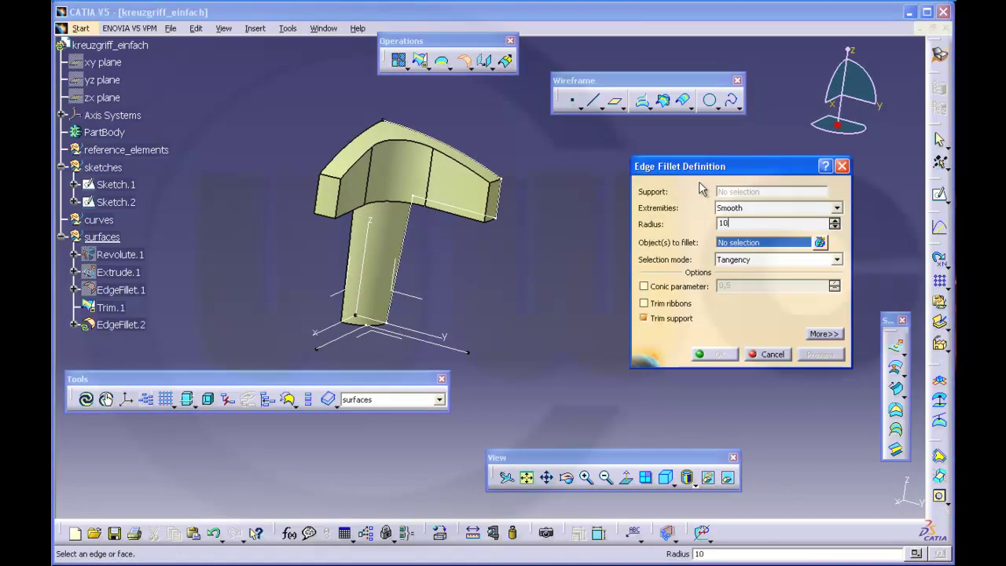
pyautogui.click(337, 202)
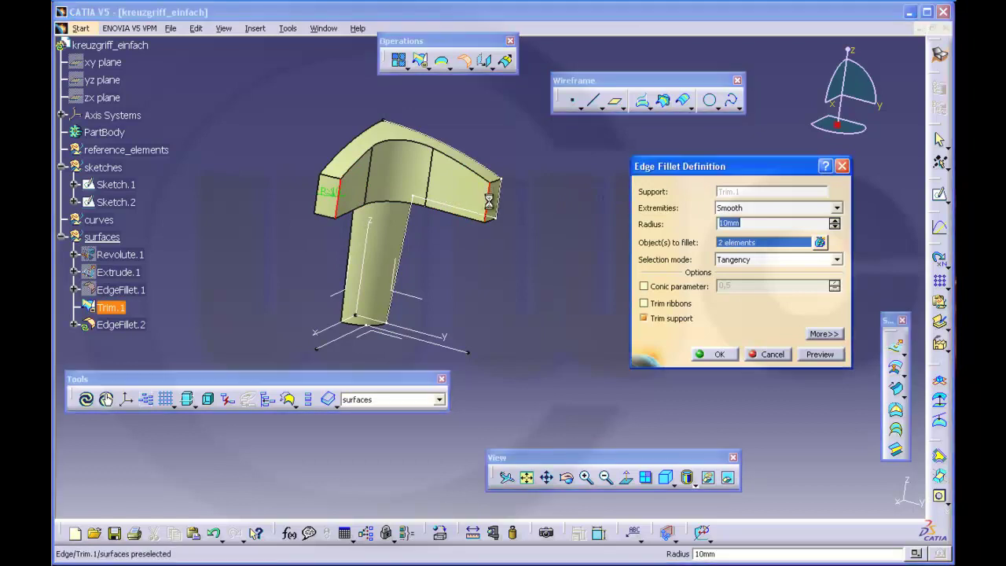
pyautogui.click(714, 355)
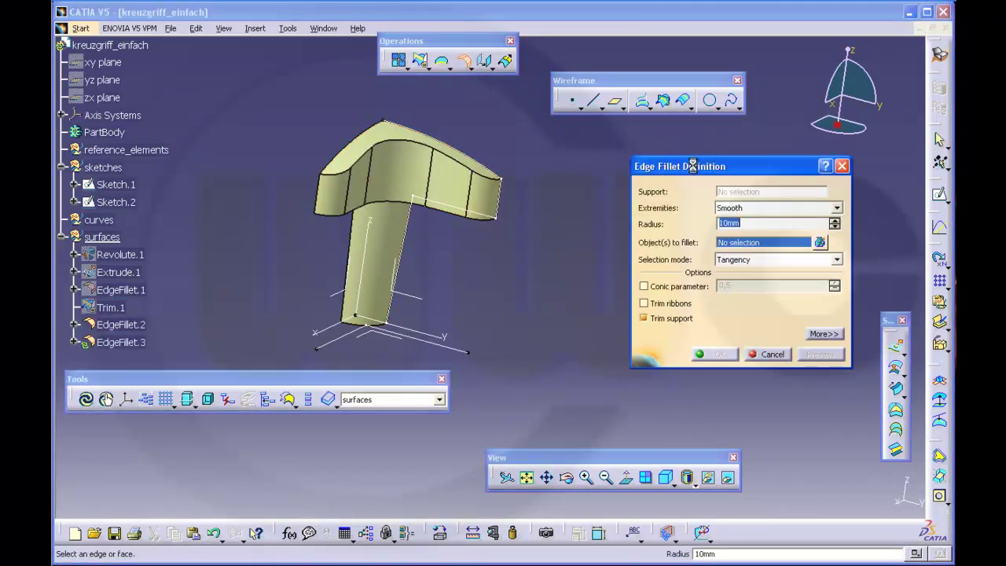
# Round the arm's top and lower edges with a 3 mm edge fillet.
pyautogui.click(429, 154)
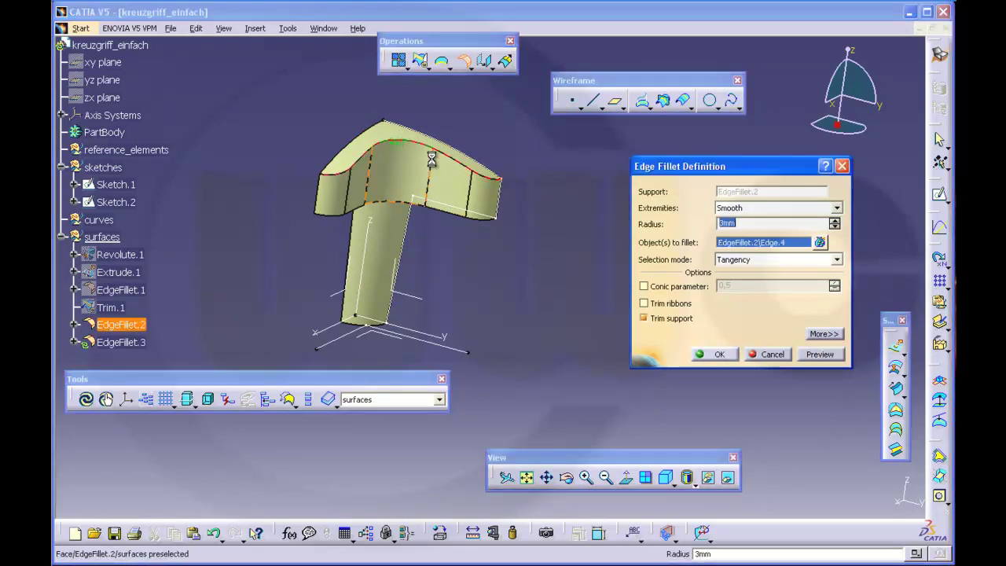
pyautogui.click(401, 206)
pyautogui.moveTo(452, 228); pyautogui.dragTo(460, 135, button='middle')
pyautogui.click(421, 182)
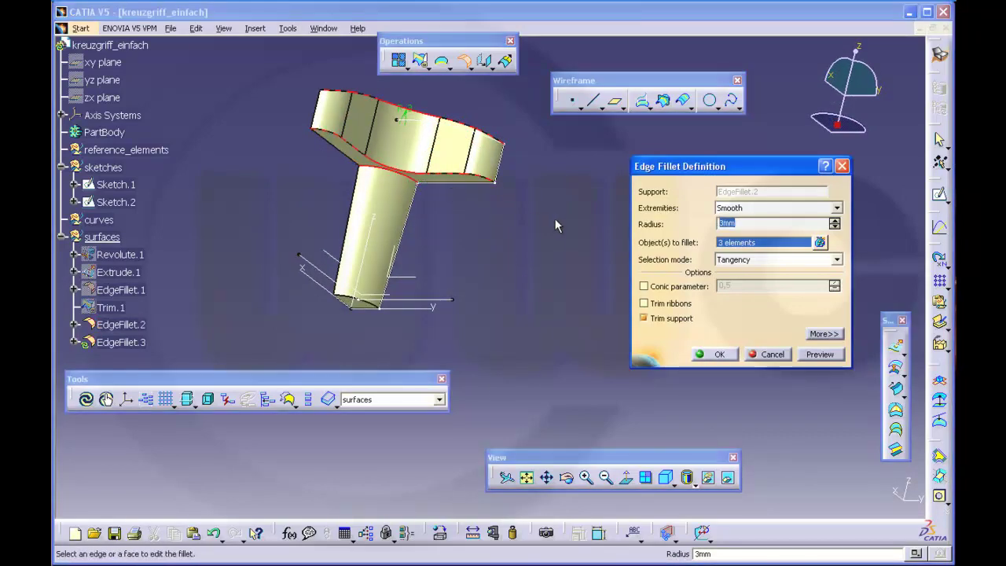
pyautogui.click(712, 353)
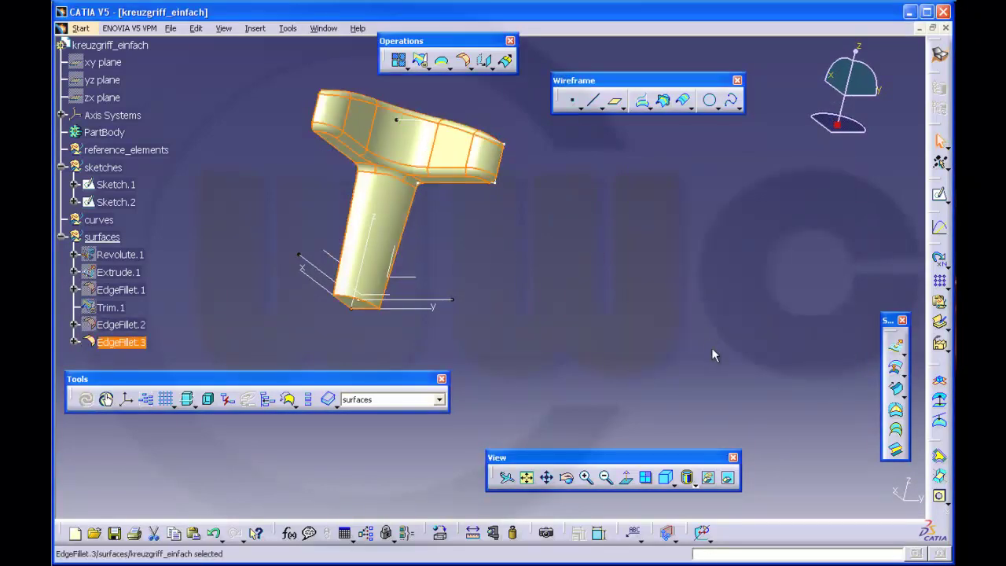
pyautogui.moveTo(332, 162); pyautogui.dragTo(468, 193, button='middle')
pyautogui.moveTo(464, 151); pyautogui.dragTo(374, 226, button='middle')
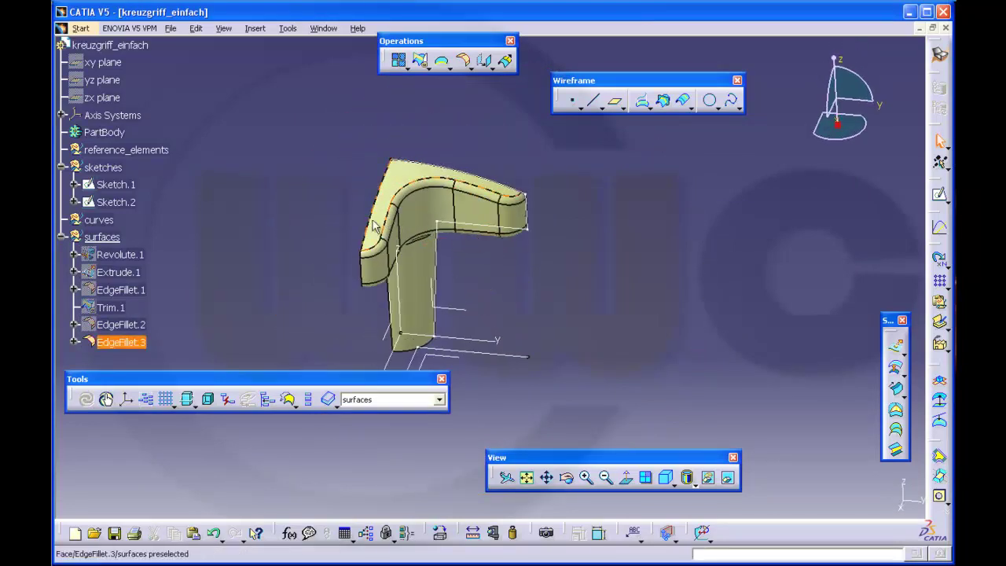
# Hide the sketches and mirror EdgeFillet.3 about the YZ plane as Symmetry.1.
pyautogui.rightClick(109, 168)
pyautogui.click(180, 212)
pyautogui.moveTo(428, 218)
pyautogui.mouseDown(button='middle')
pyautogui.moveTo(461, 252)
pyautogui.moveTo(499, 182)
pyautogui.mouseUp(button='middle')
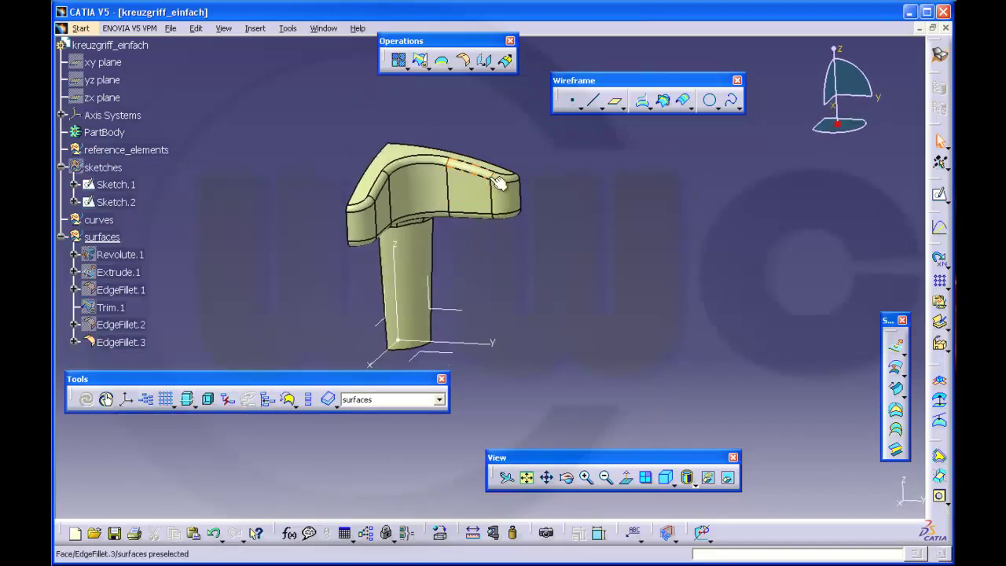
pyautogui.click(491, 70)
pyautogui.click(555, 85)
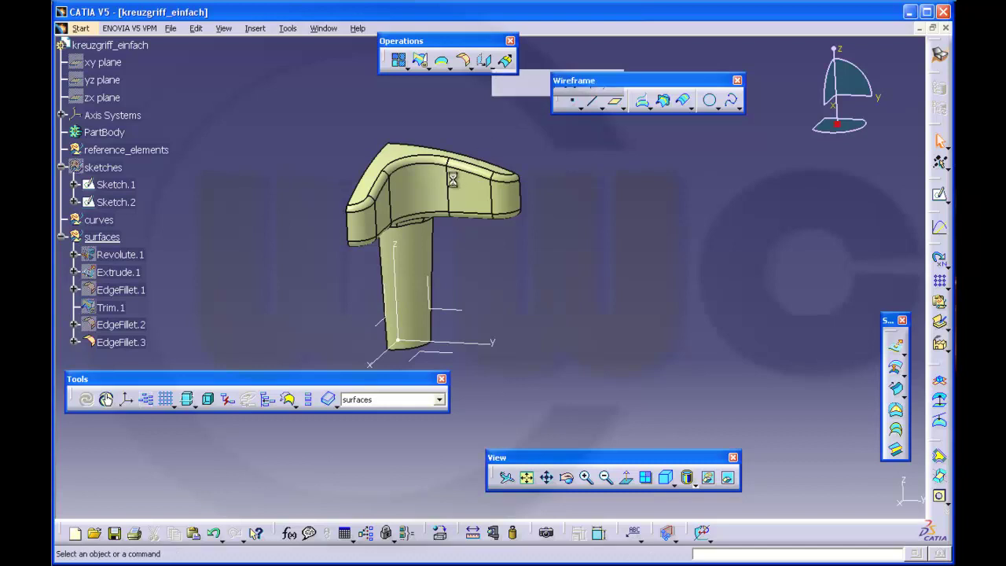
pyautogui.click(440, 194)
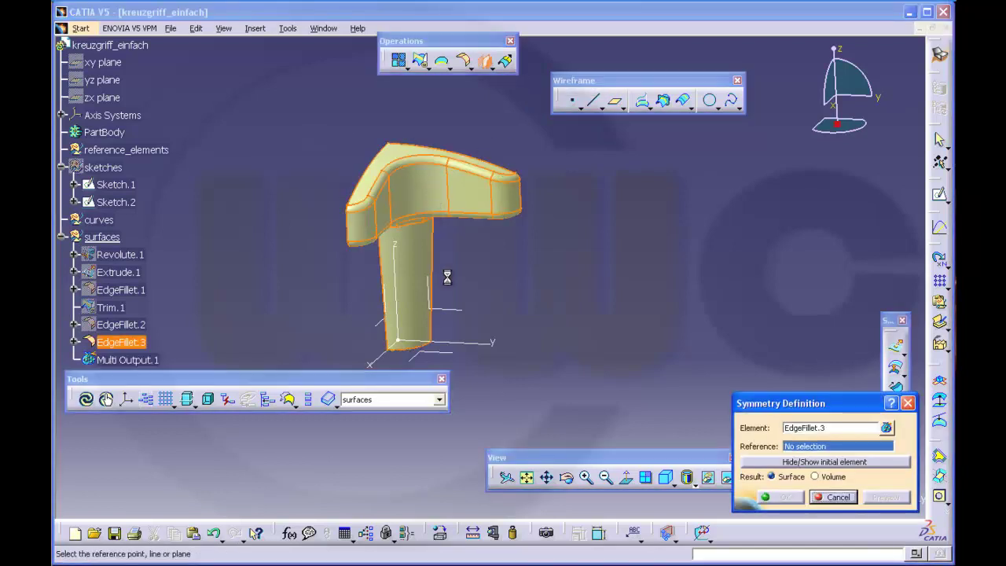
pyautogui.click(455, 311)
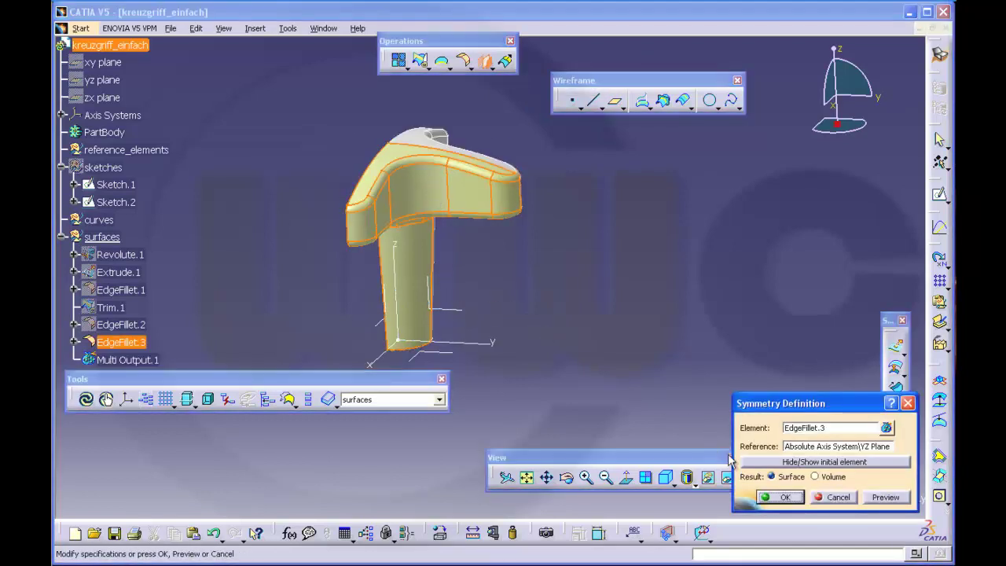
pyautogui.click(781, 498)
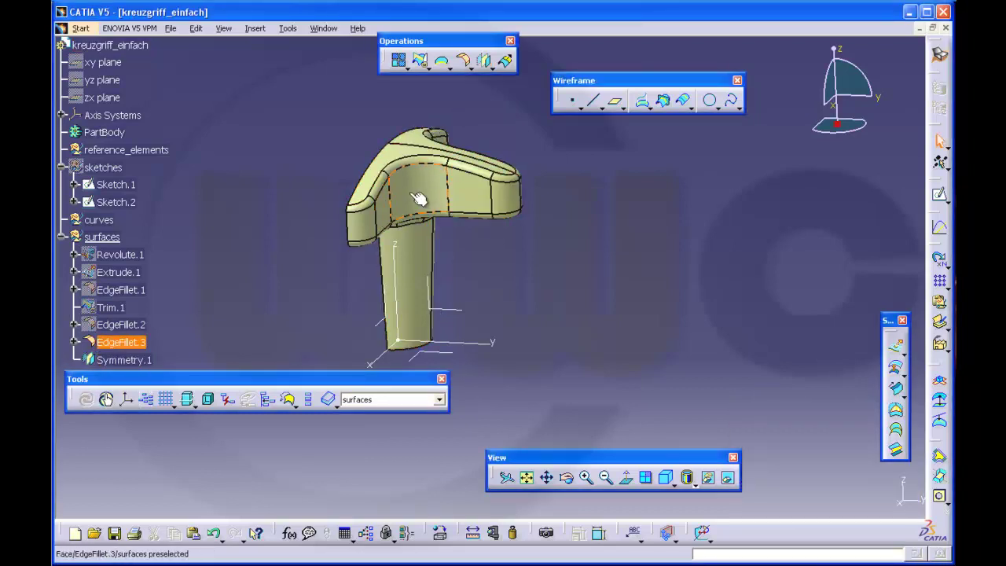
# Mirror EdgeFillet.3 and Symmetry.1 together about the ZX plane to complete four arms.
pyautogui.click(142, 358)
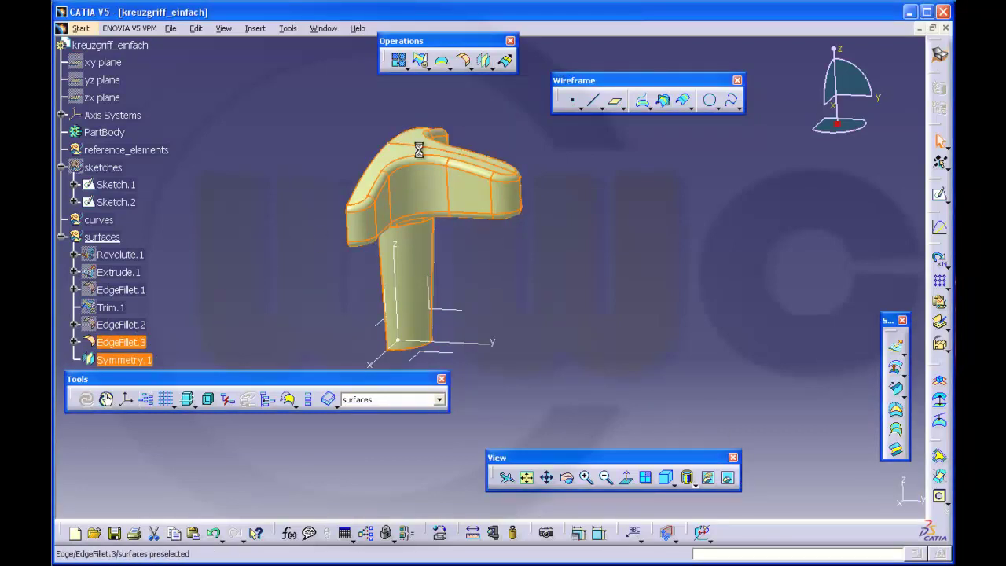
pyautogui.click(487, 66)
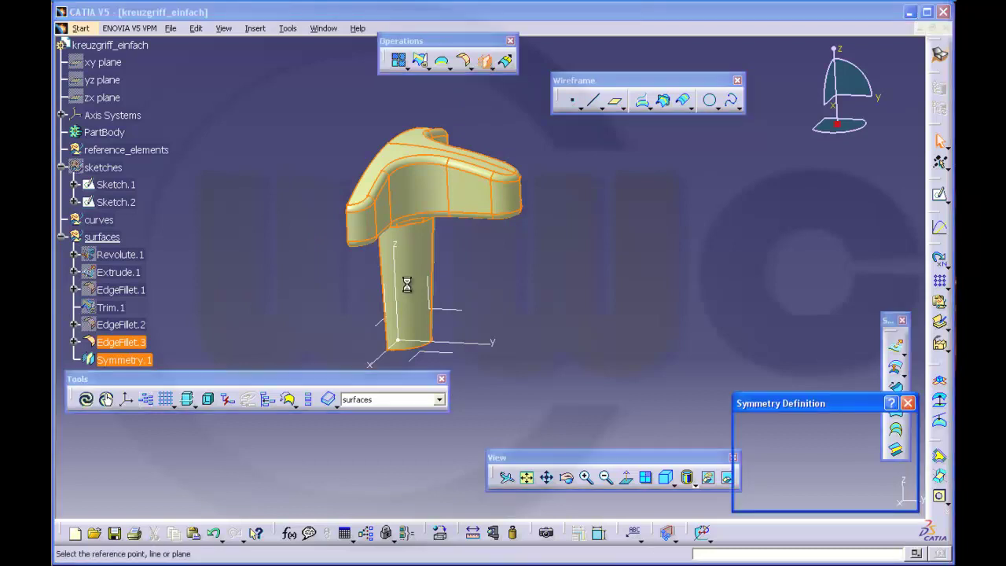
pyautogui.click(377, 327)
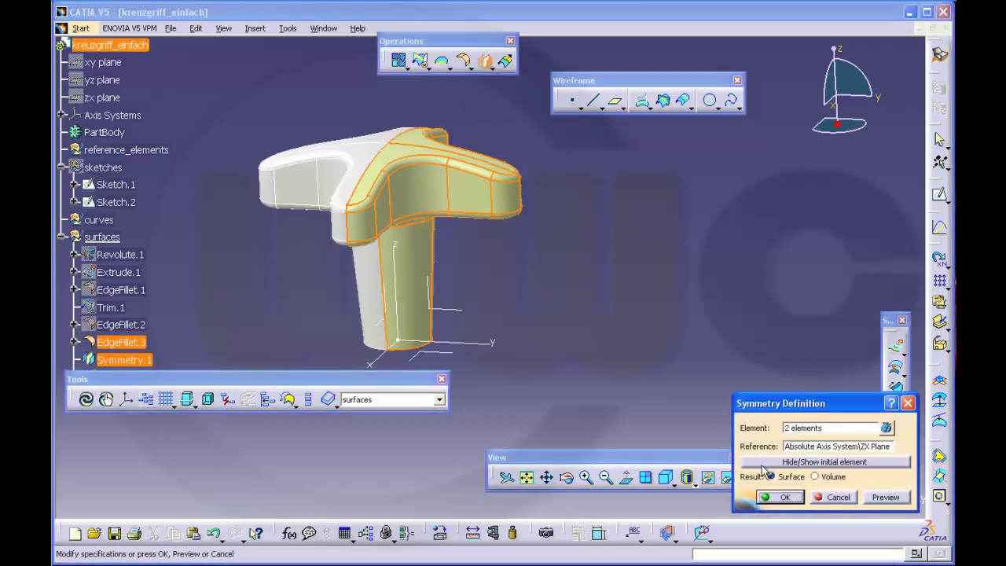
pyautogui.click(780, 496)
pyautogui.moveTo(545, 292); pyautogui.dragTo(613, 287, button='middle')
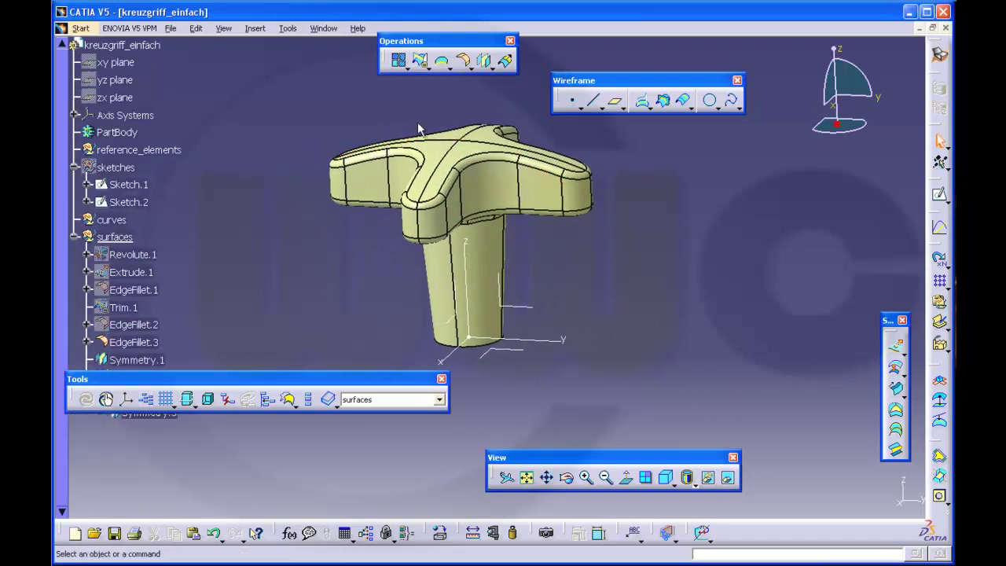
# Join EdgeFillet.3, Symmetry.1 and the Multi Output.2 copies into Join.1.
pyautogui.click(399, 63)
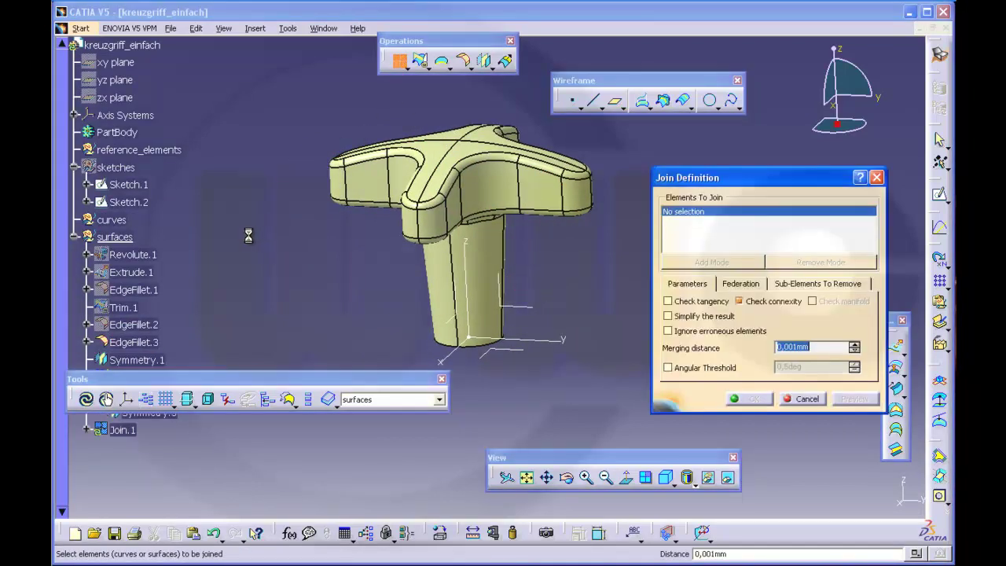
pyautogui.moveTo(177, 382); pyautogui.dragTo(292, 483)
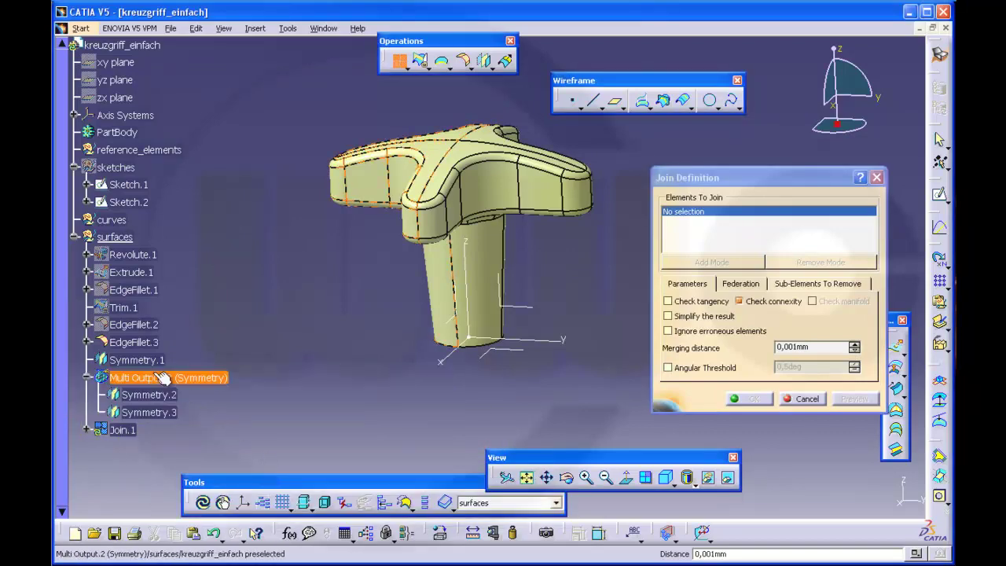
pyautogui.click(151, 347)
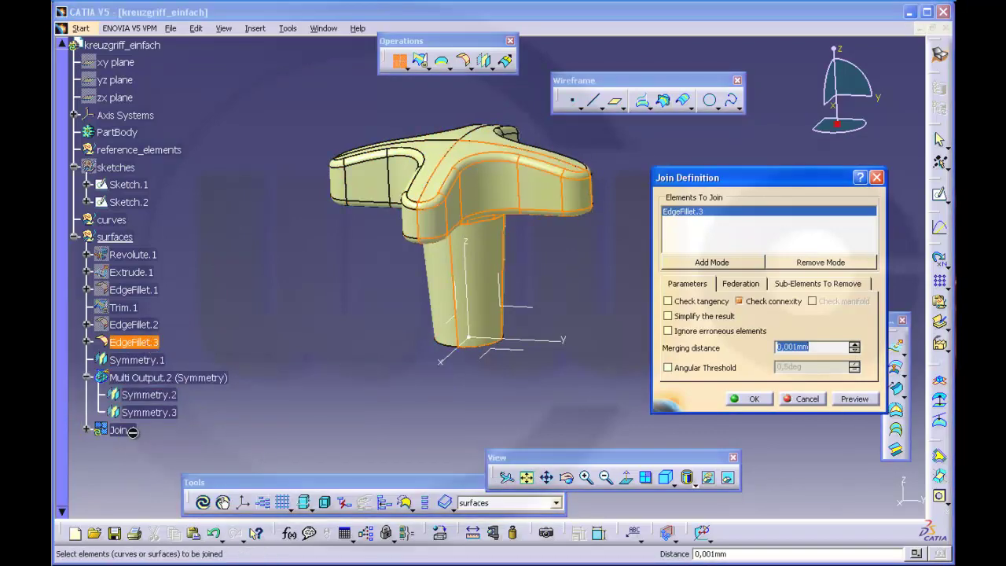
pyautogui.click(142, 380)
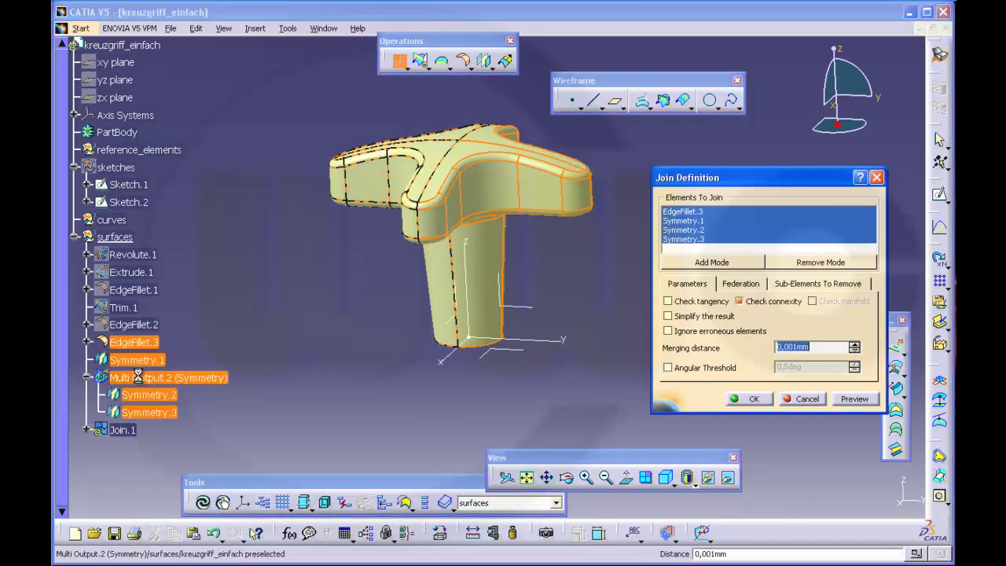
pyautogui.click(752, 399)
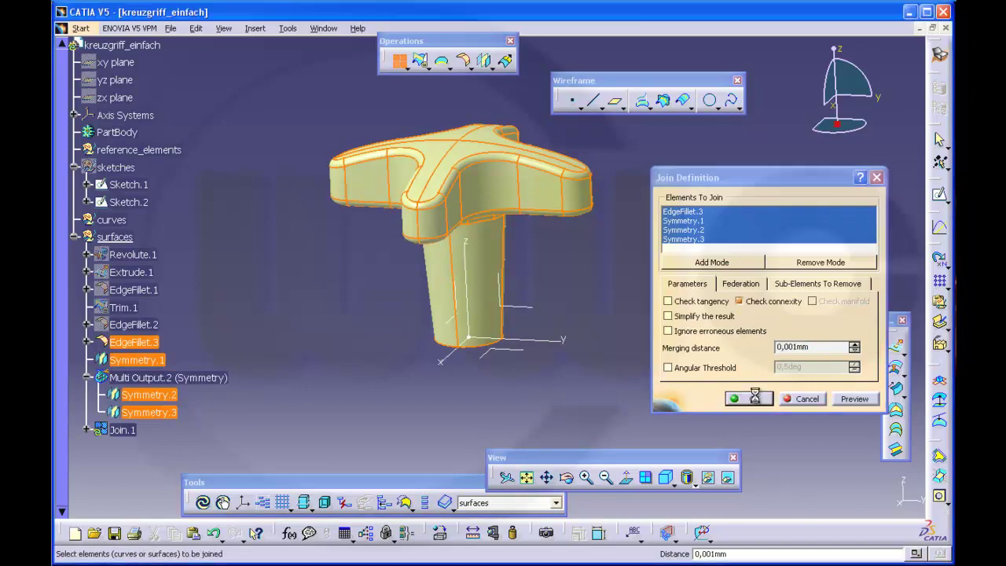
pyautogui.moveTo(602, 297); pyautogui.dragTo(584, 259, button='middle')
pyautogui.moveTo(618, 230); pyautogui.dragTo(641, 220, button='middle')
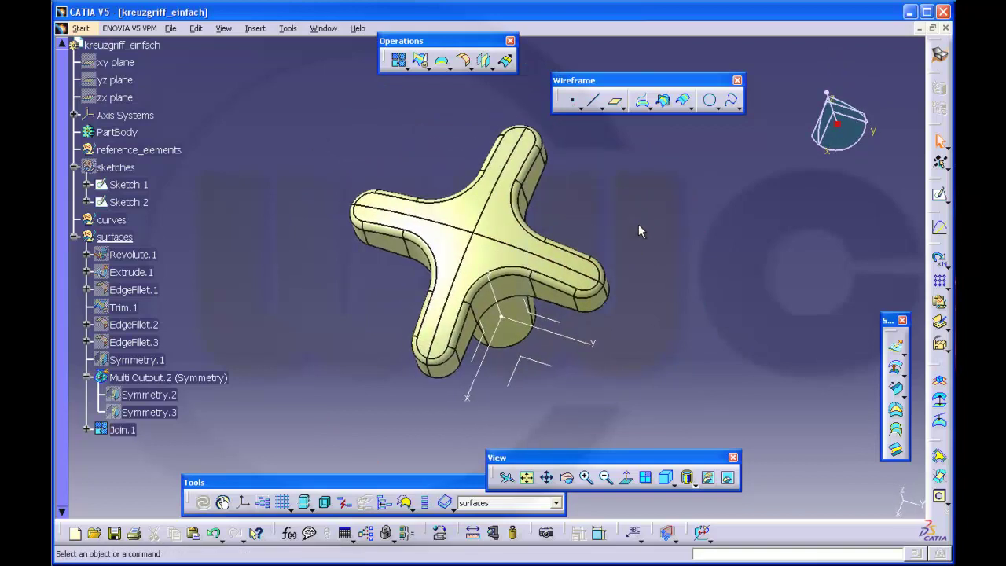